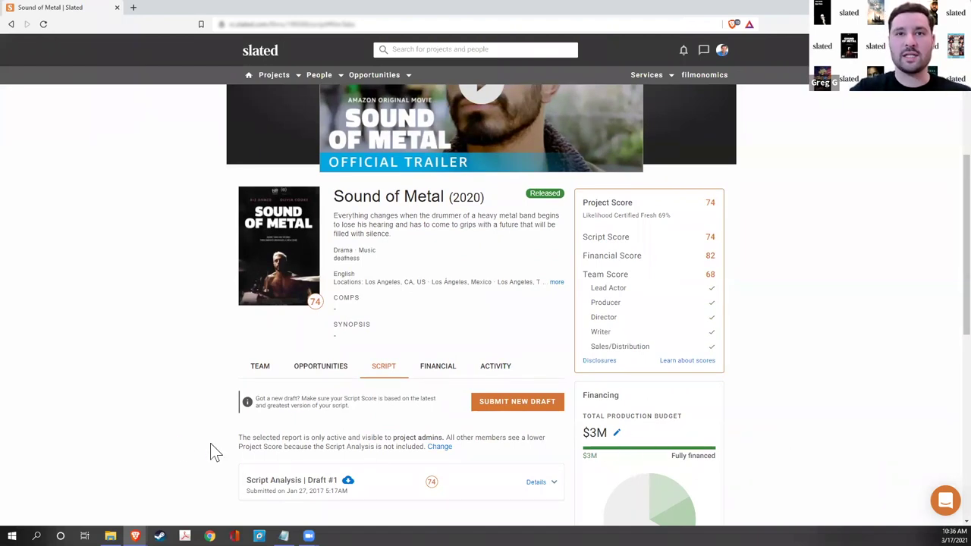
# - Scroll down to the Sound of Metal Script section listing Script Analysis Draft #1, scored 74
pyautogui.scroll(-2, 182, 440)
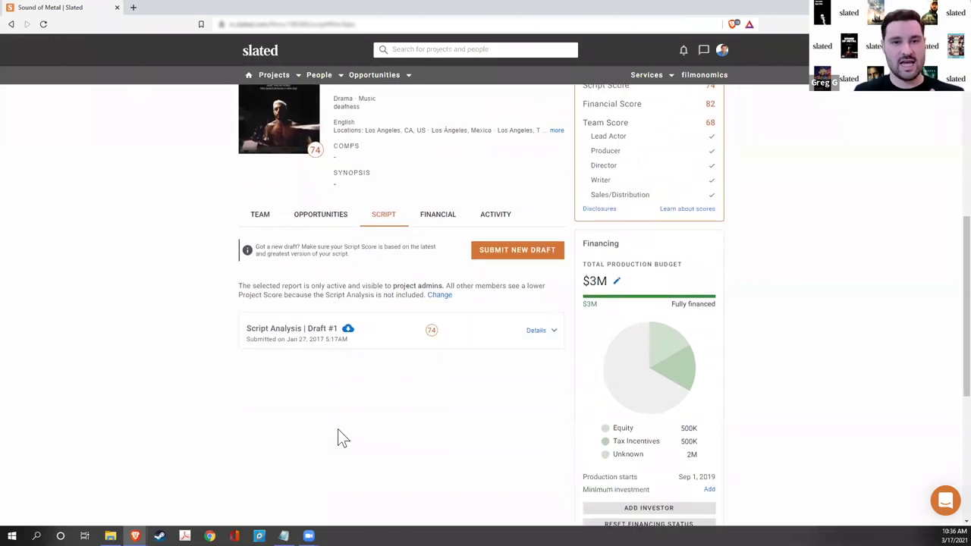
# - Expand Draft #1 details and review the readers' average ratings, such as Premise at 4.0
pyautogui.click(530, 333)
pyautogui.scroll(-3, 434, 376)
pyautogui.scroll(1, 434, 382)
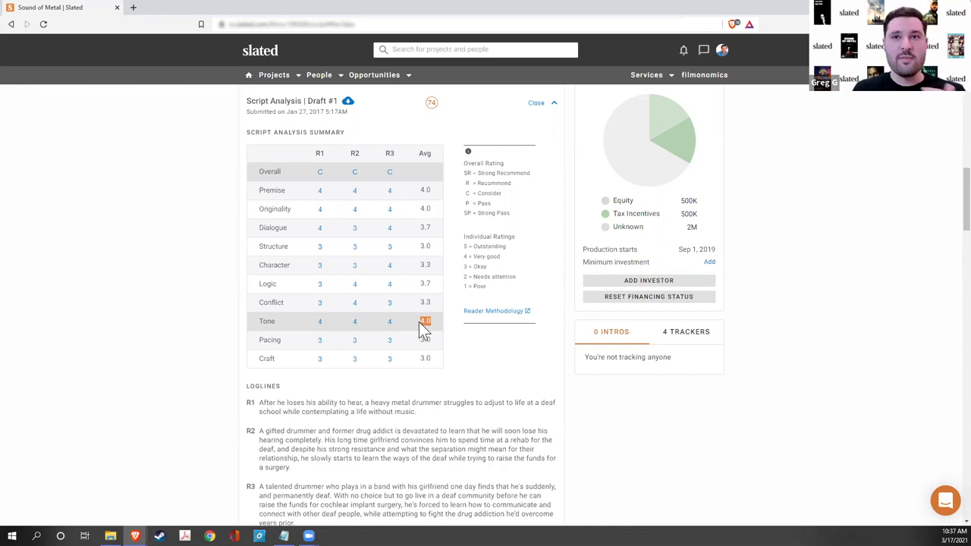
pyautogui.doubleClick(423, 227)
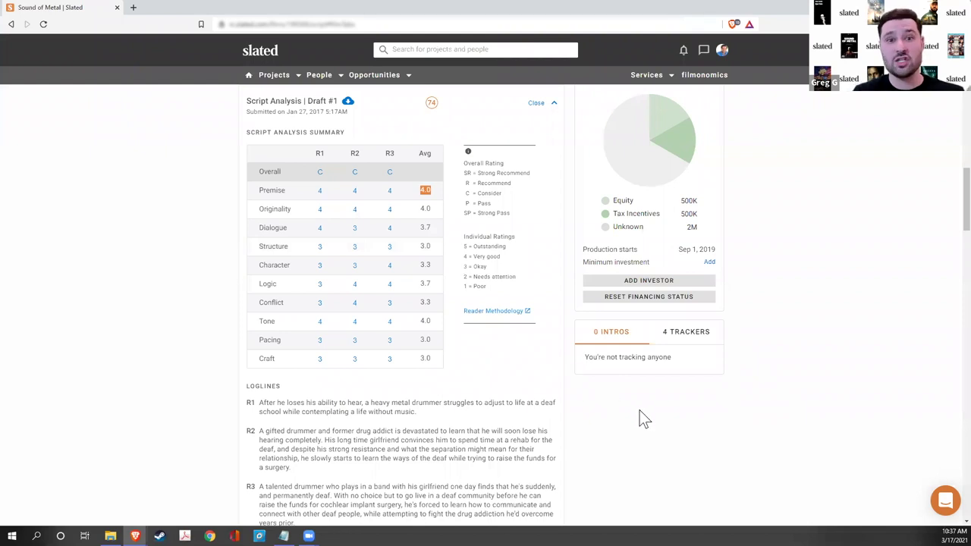
pyautogui.scroll(5, 829, 276)
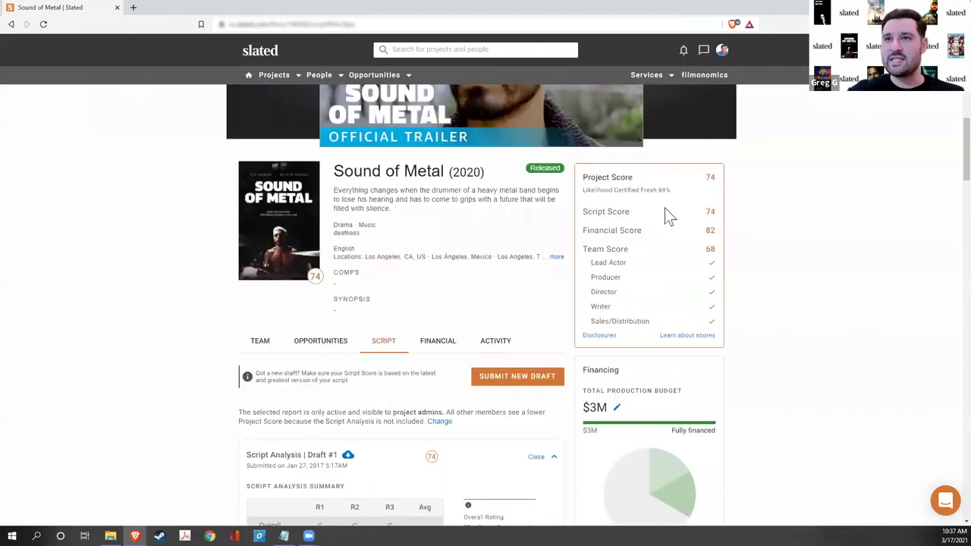
pyautogui.doubleClick(661, 190)
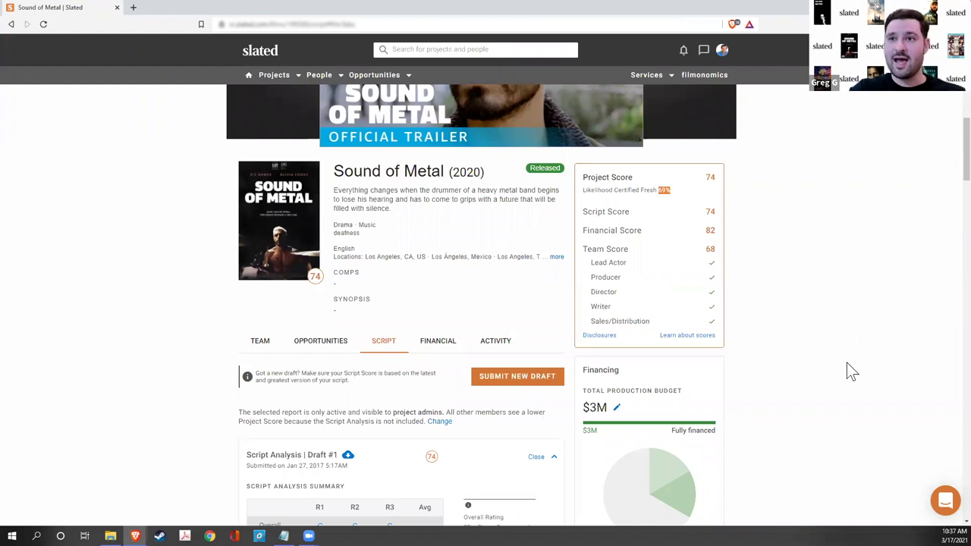
pyautogui.scroll(-1, 846, 363)
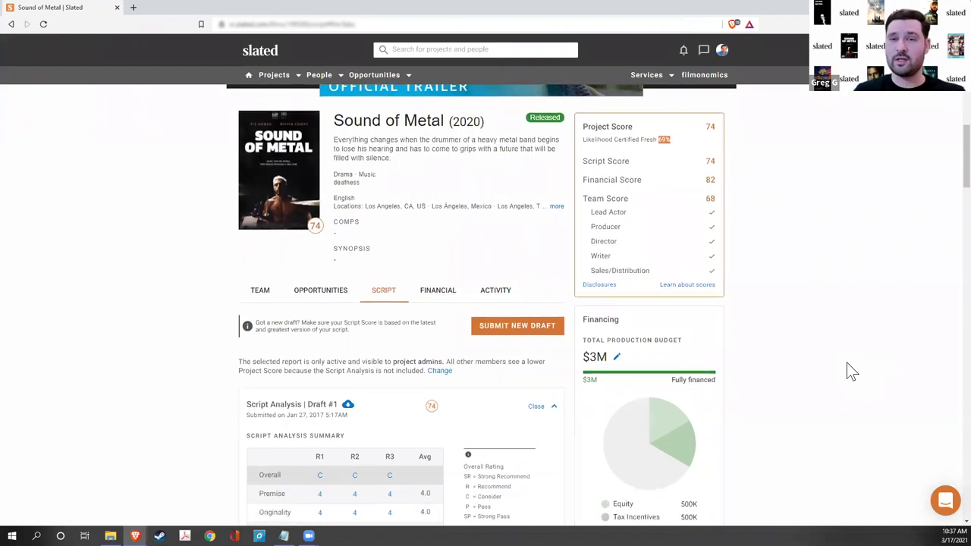
# - Scroll through Reader 1's category notes for Sound of Metal
pyautogui.scroll(-3, 826, 402)
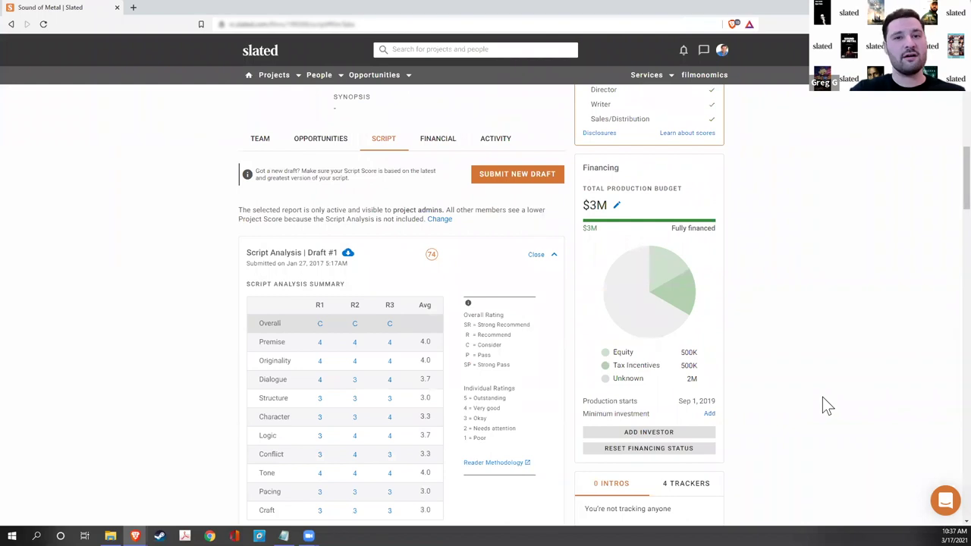
pyautogui.scroll(-1, 822, 398)
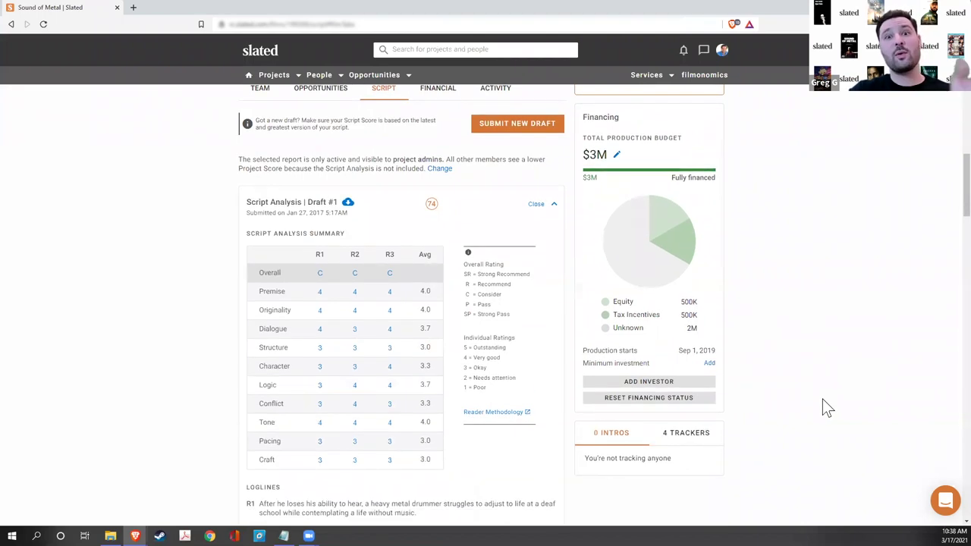
pyautogui.scroll(-1, 822, 399)
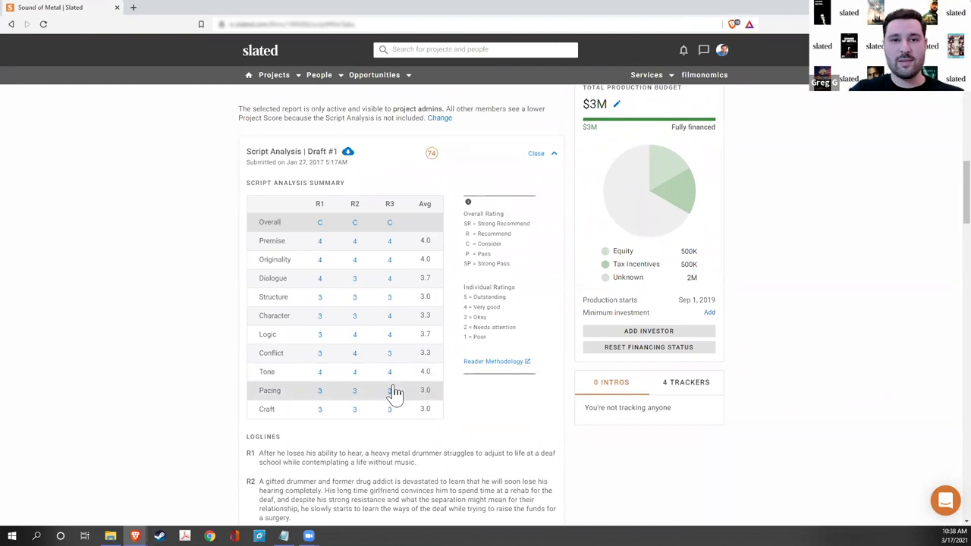
pyautogui.scroll(-2, 432, 409)
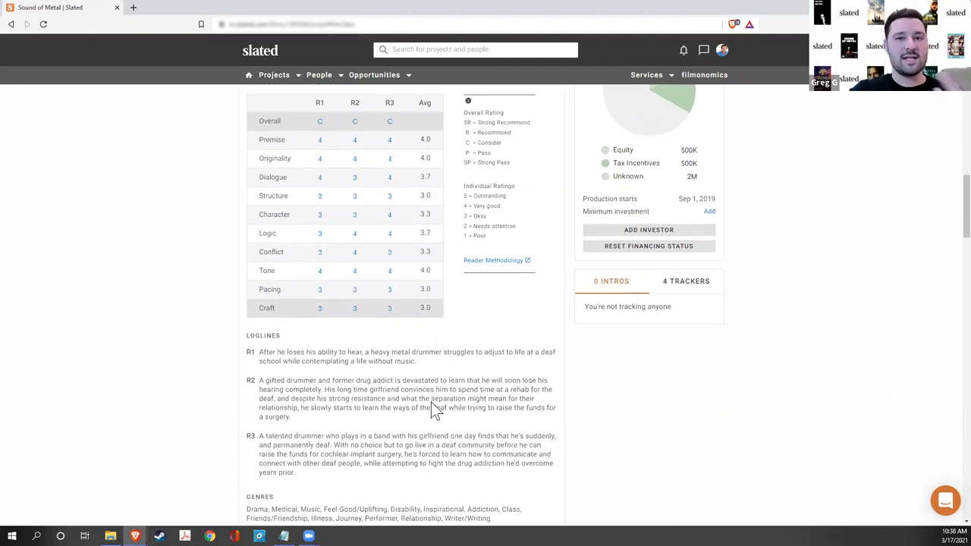
pyautogui.scroll(-8, 432, 408)
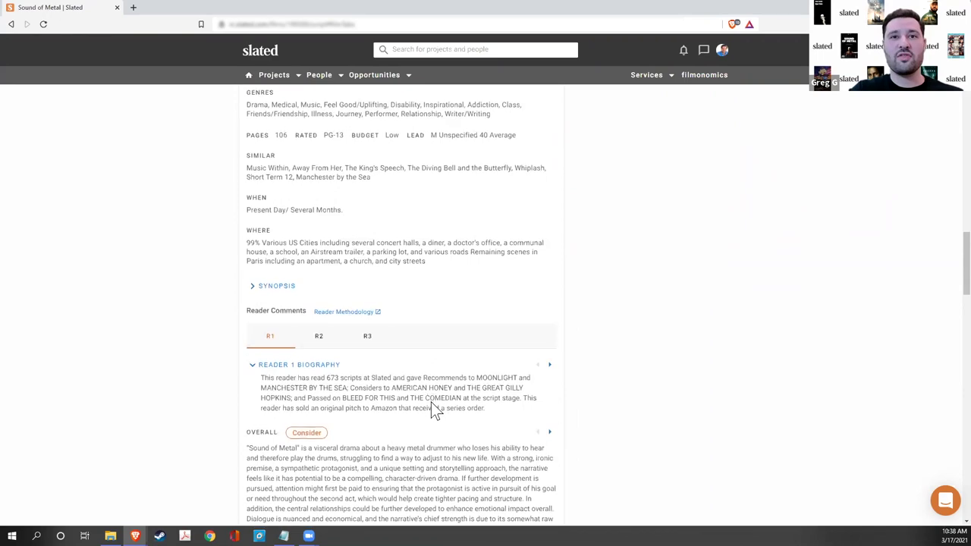
pyautogui.scroll(-10, 383, 372)
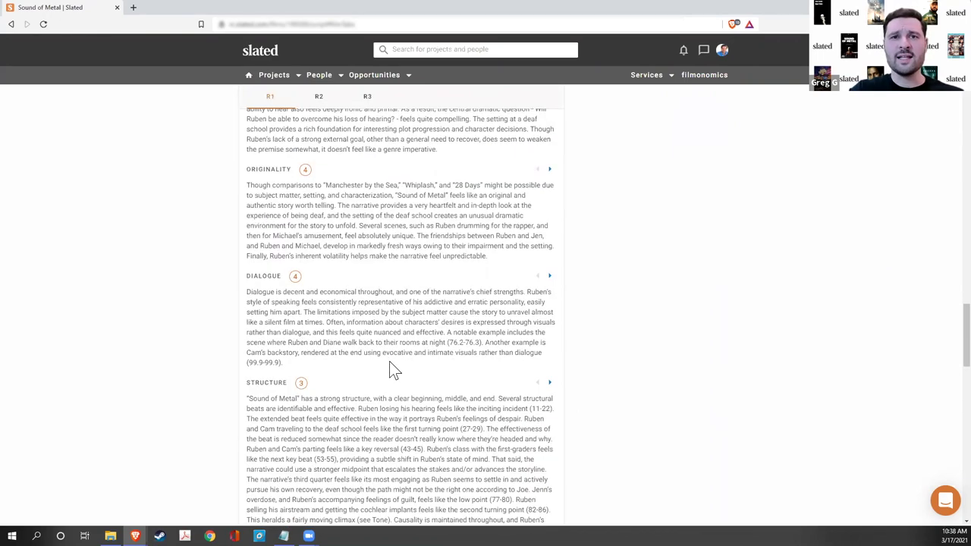
pyautogui.scroll(-8, 389, 361)
pyautogui.scroll(13, 389, 360)
pyautogui.scroll(2, 389, 360)
pyautogui.scroll(-2, 389, 360)
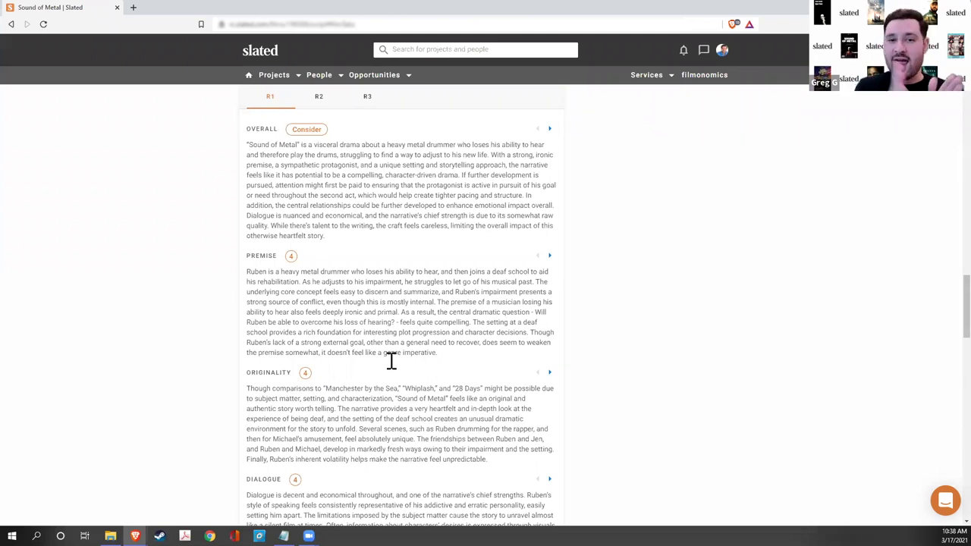
# - Highlight 'uncommonly moving' in R1's Tone note, then advance to Reader 2's comments
pyautogui.scroll(-4, 390, 361)
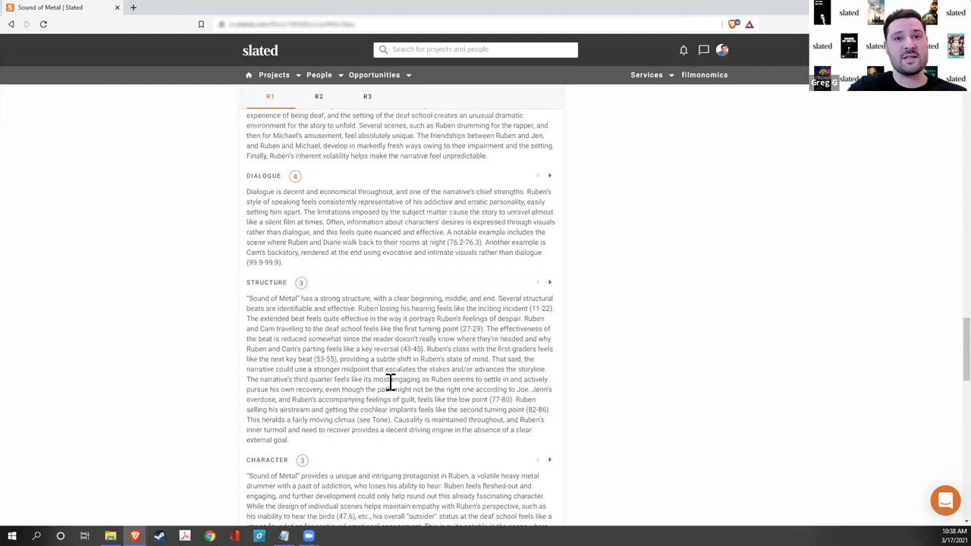
pyautogui.scroll(-4, 391, 381)
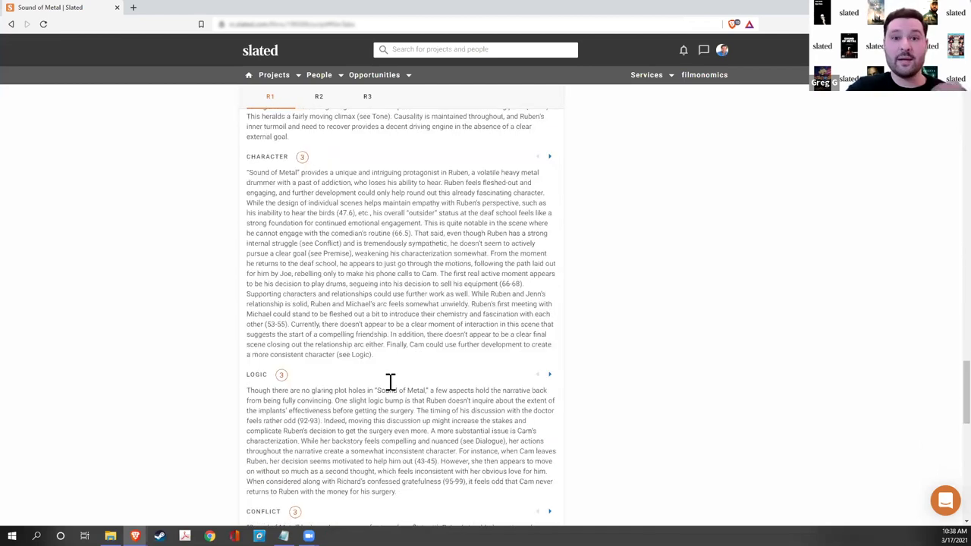
pyautogui.scroll(-4, 390, 382)
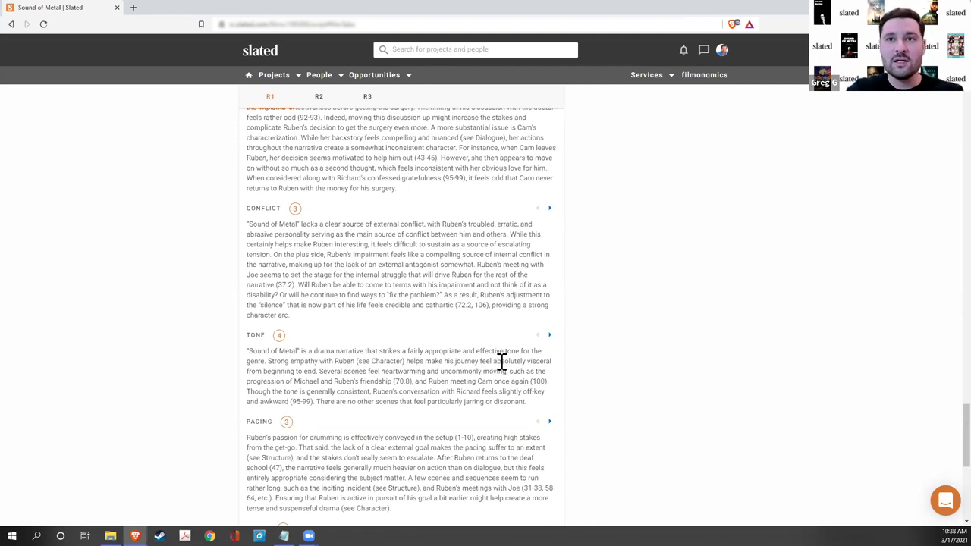
pyautogui.moveTo(440, 371); pyautogui.dragTo(507, 373)
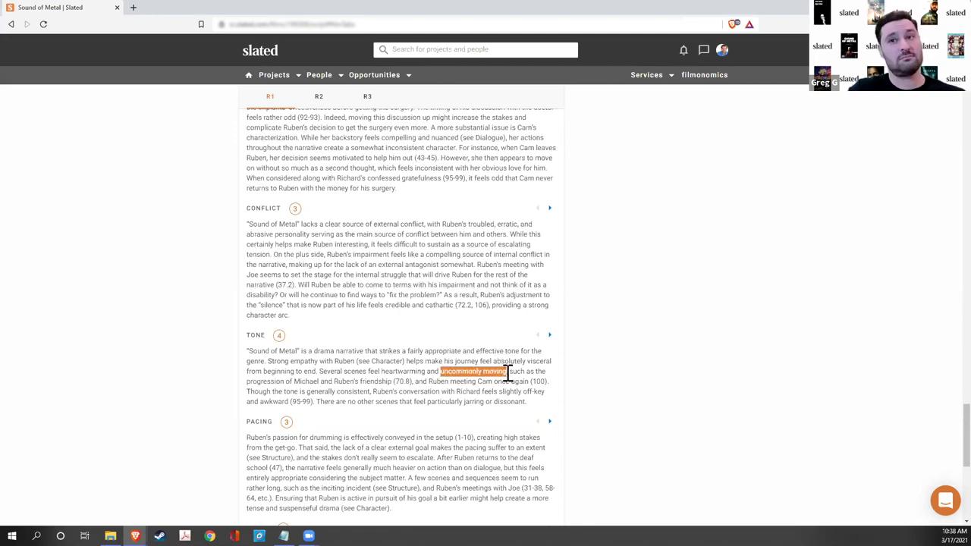
pyautogui.click(549, 335)
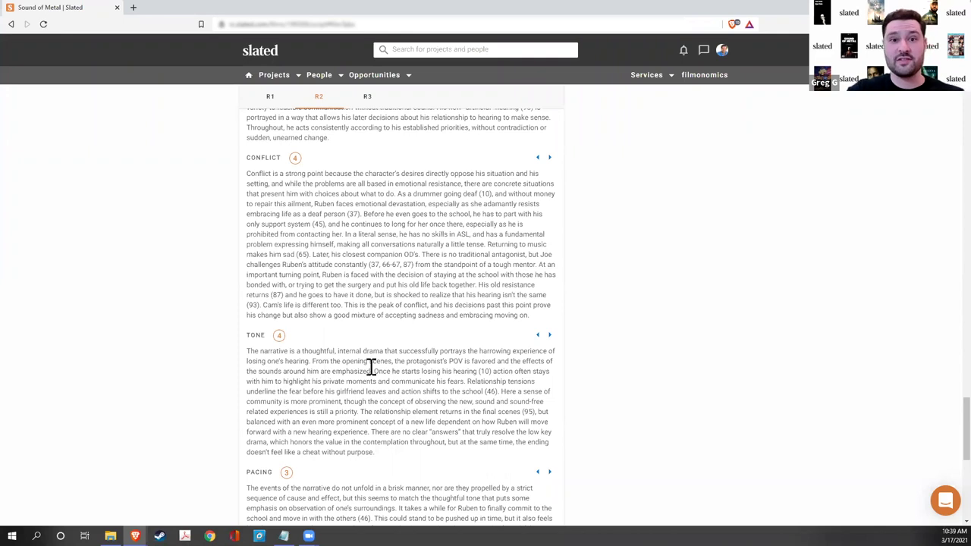
# - Advance to Reader 3's comments and scroll back up to their biography and Consider verdict
pyautogui.click(549, 336)
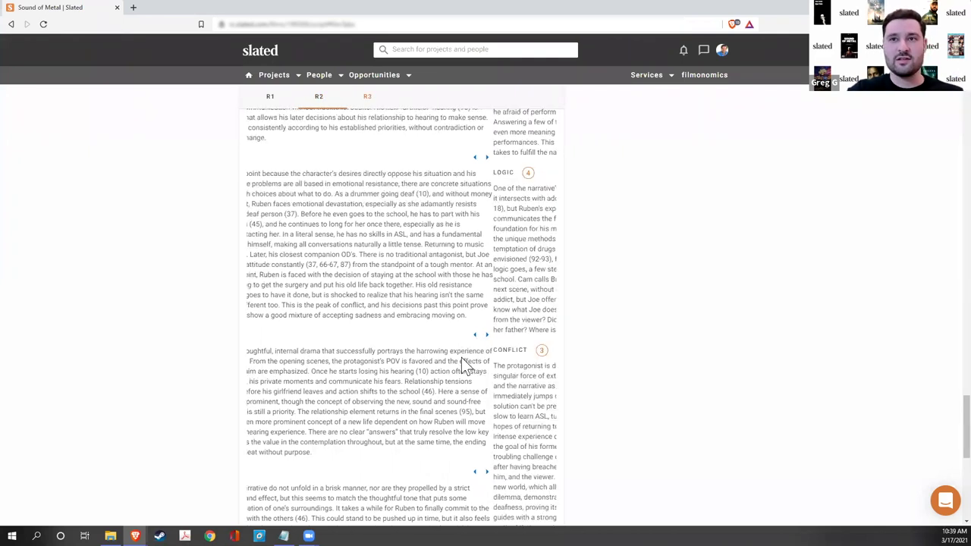
pyautogui.scroll(-10, 393, 381)
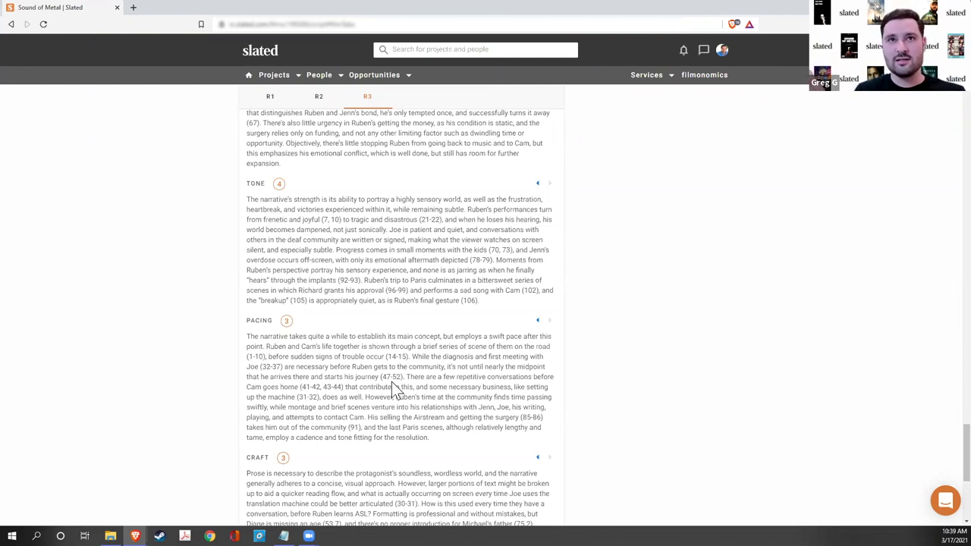
pyautogui.scroll(8, 409, 402)
pyautogui.scroll(10, 422, 425)
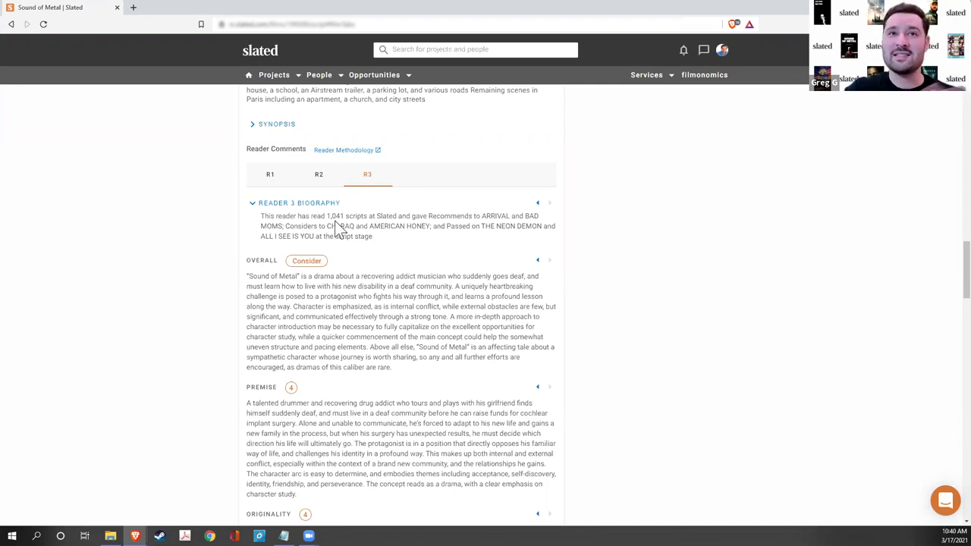
# - Highlight Reader 3's scripts-read count, view Reader 2, return to Reader 1, and scroll to top
pyautogui.moveTo(328, 217); pyautogui.dragTo(345, 216)
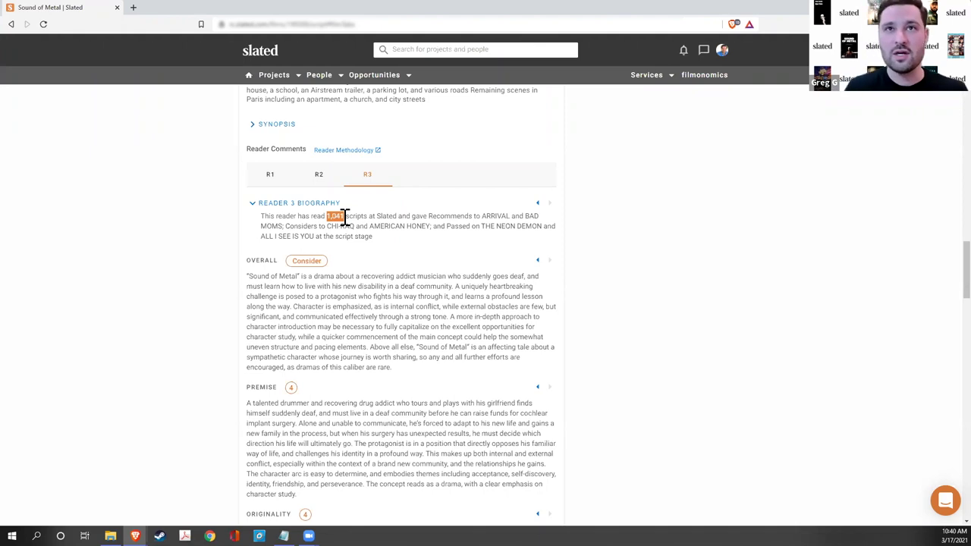
pyautogui.click(323, 179)
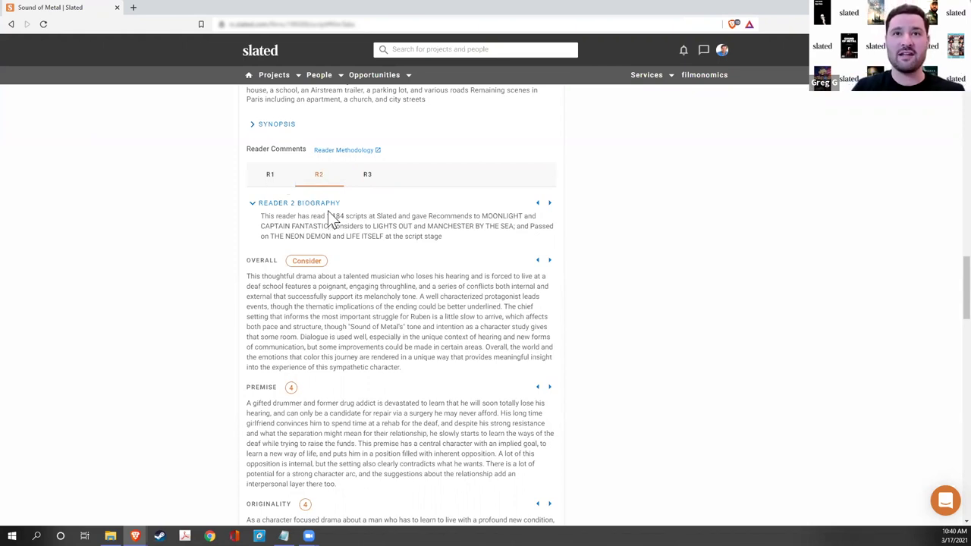
pyautogui.click(266, 177)
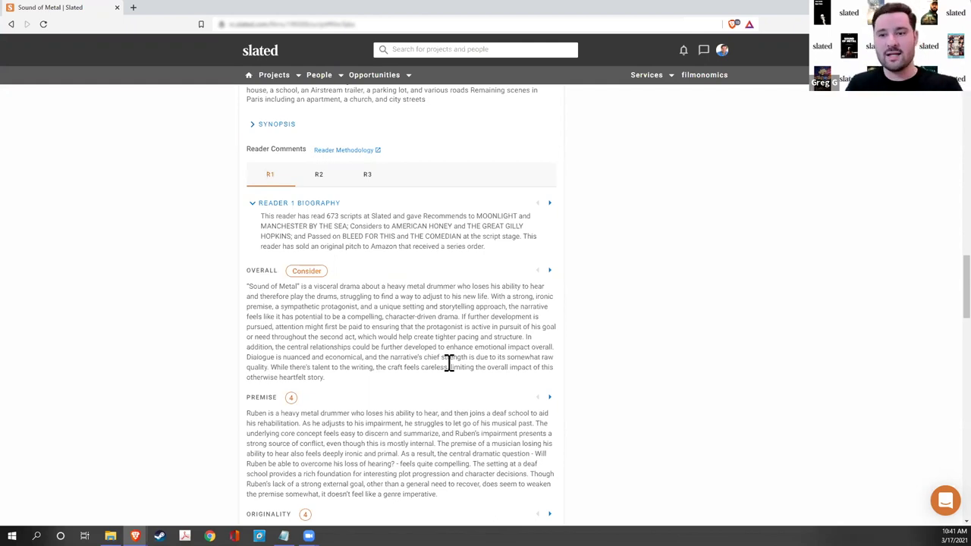
pyautogui.scroll(20, 584, 393)
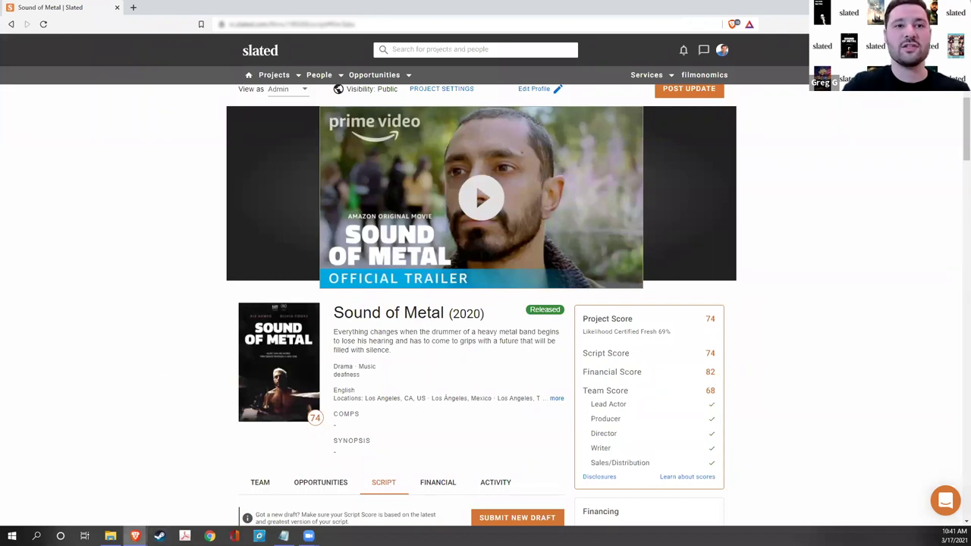
# - Switch to the browser window showing the TEST: Key to the World project page
pyautogui.moveTo(135, 536)
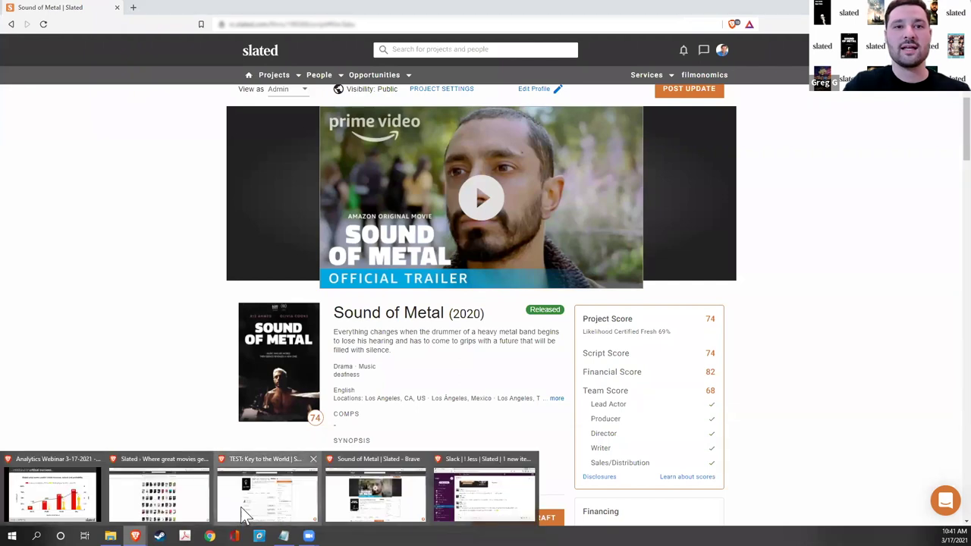
pyautogui.click(267, 493)
pyautogui.scroll(1, 97, 436)
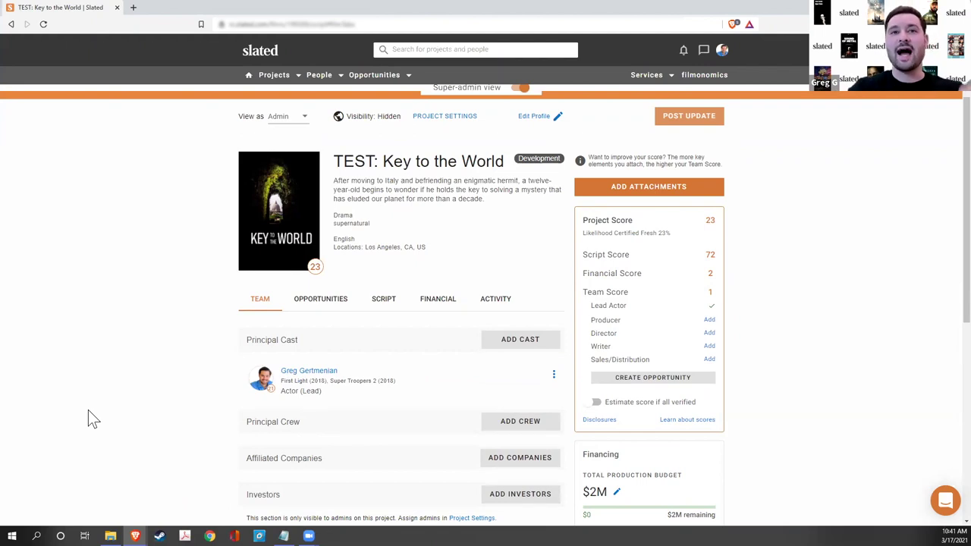
pyautogui.scroll(-2, 776, 392)
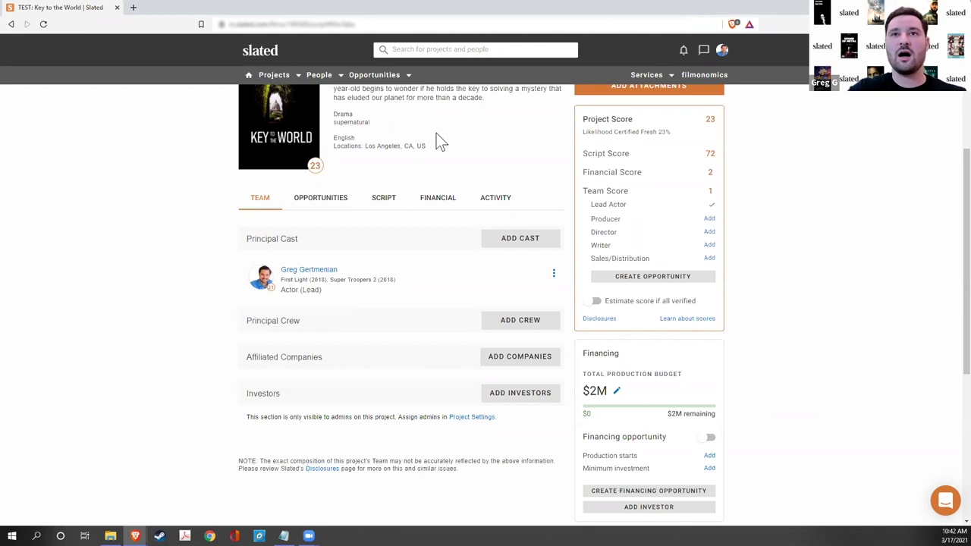
# - Open the test project's Financial Analysis and review its assumptions, including the estimated team score
pyautogui.click(436, 198)
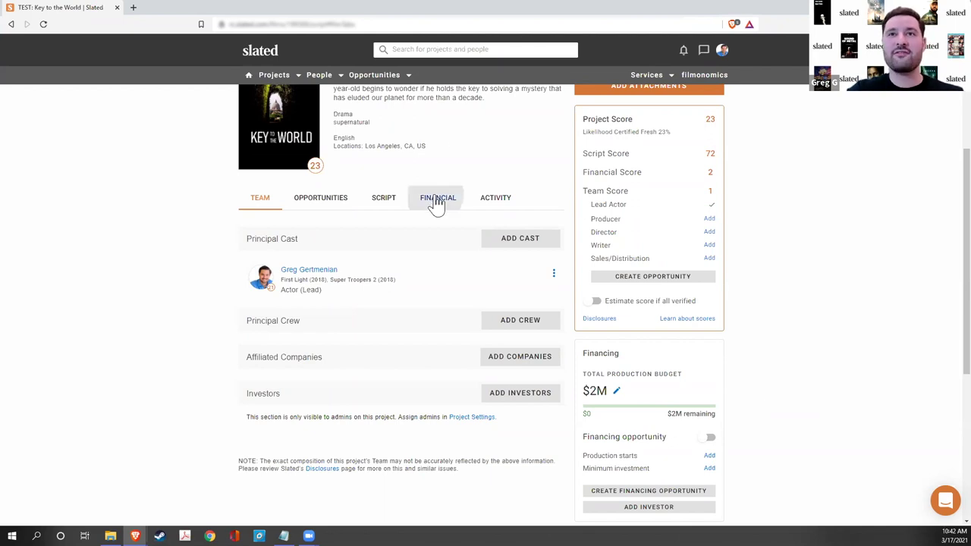
pyautogui.scroll(-1, 349, 225)
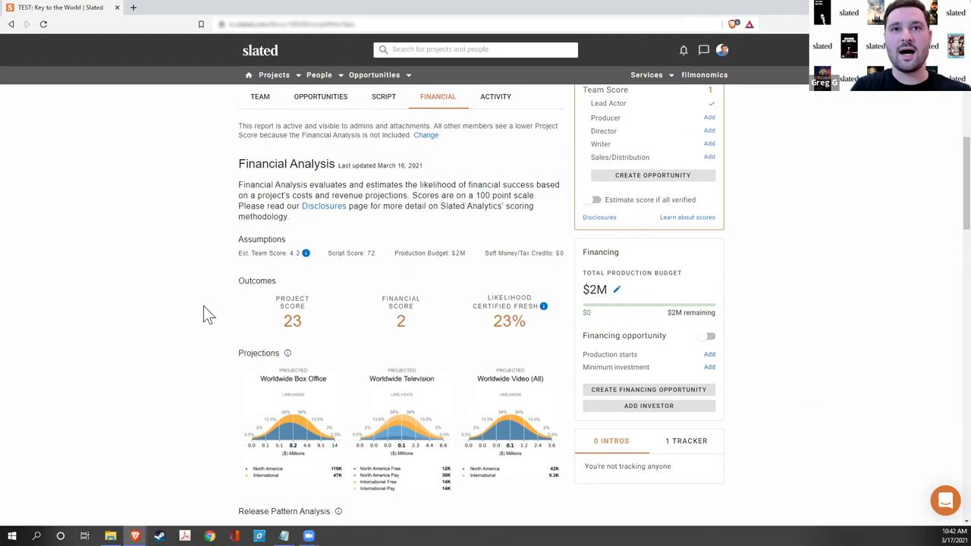
pyautogui.moveTo(240, 258); pyautogui.dragTo(301, 255)
pyautogui.click(219, 254)
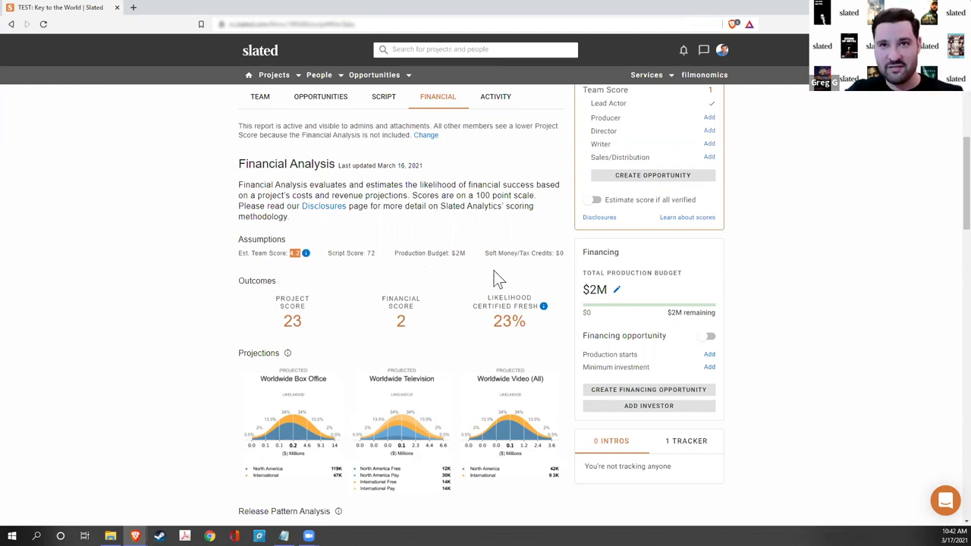
pyautogui.scroll(-3, 363, 312)
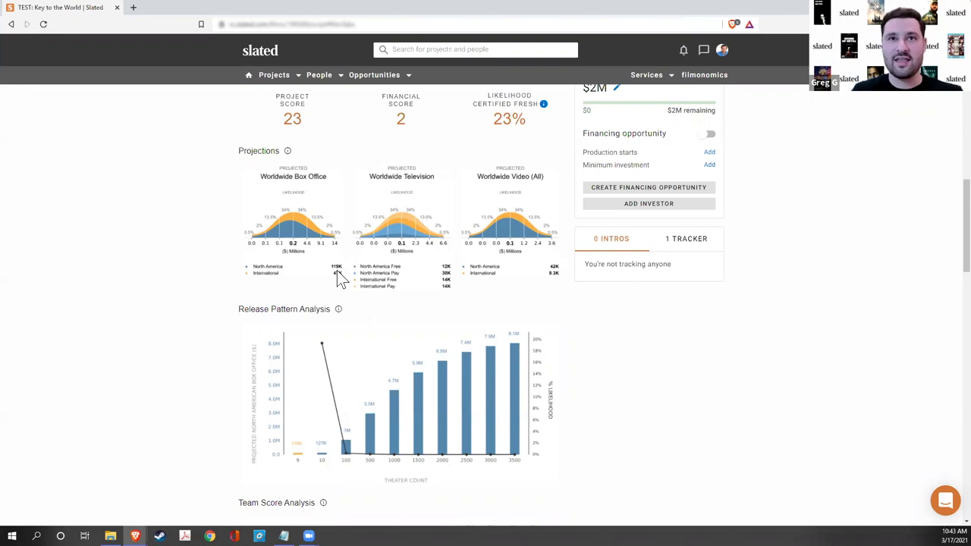
pyautogui.scroll(1, 392, 304)
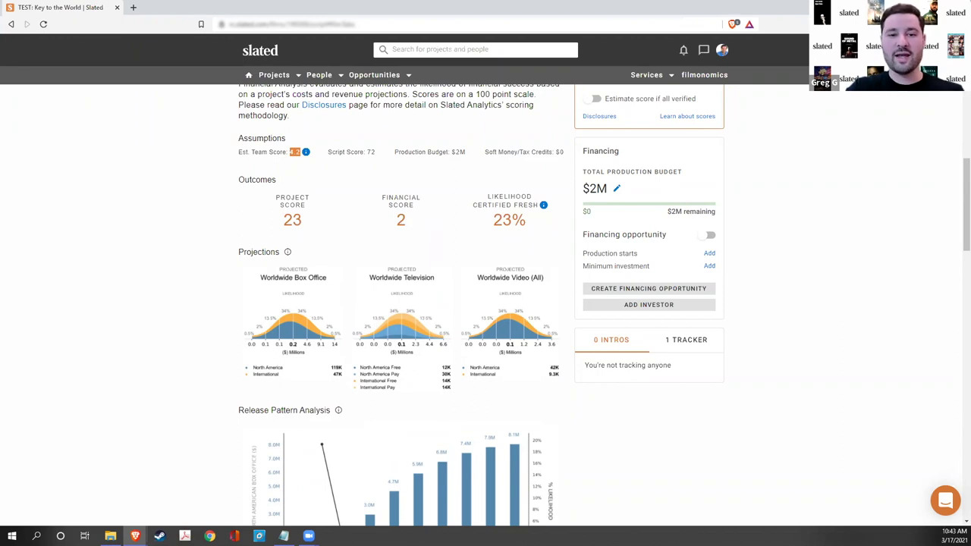
pyautogui.scroll(4, 138, 285)
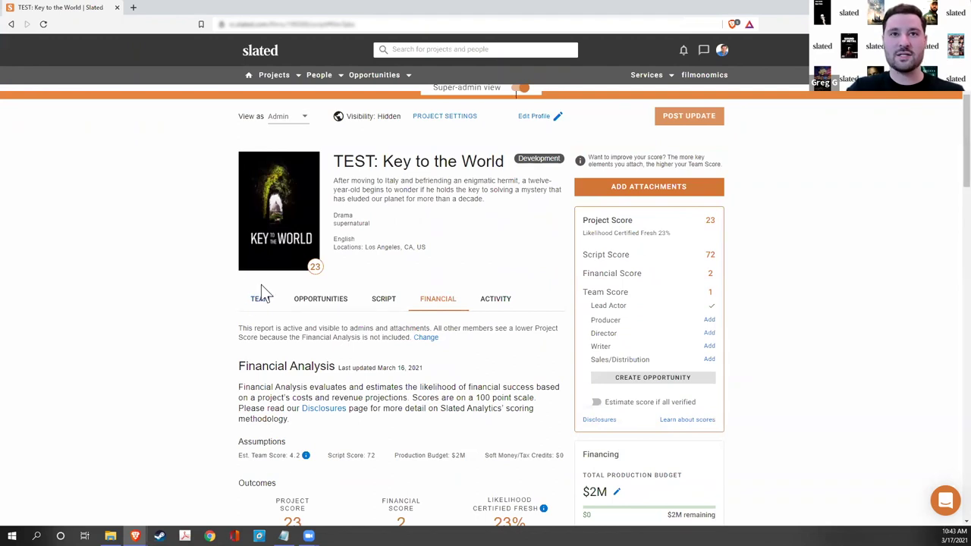
# - Show the project's TEAM listing and start adding a principal crew member
pyautogui.click(264, 300)
pyautogui.scroll(-3, 266, 303)
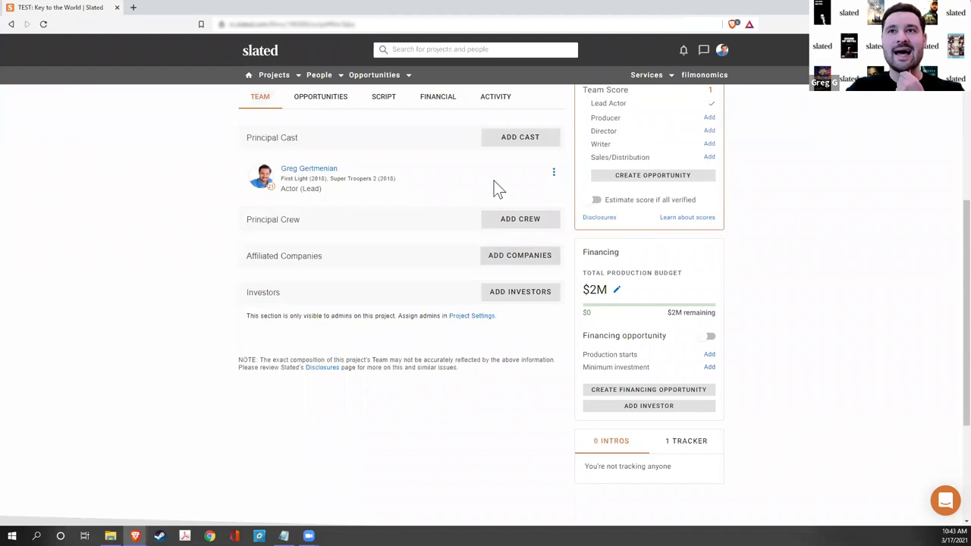
pyautogui.click(490, 225)
# - Enter the filmmaker's name, pick the suggested profile, assign the Director role, and choose Verify Later
pyautogui.click(307, 404)
pyautogui.write('taika wai')
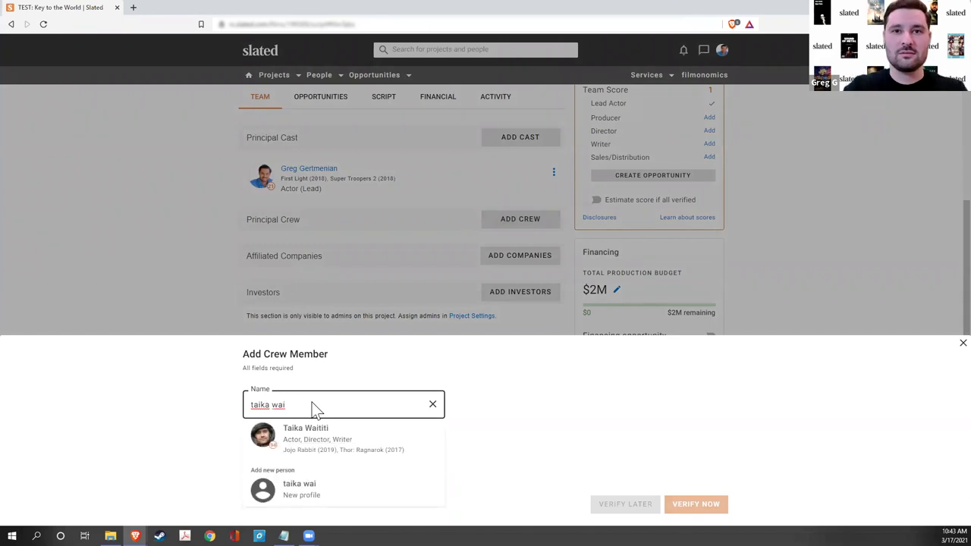
pyautogui.click(344, 449)
pyautogui.click(293, 459)
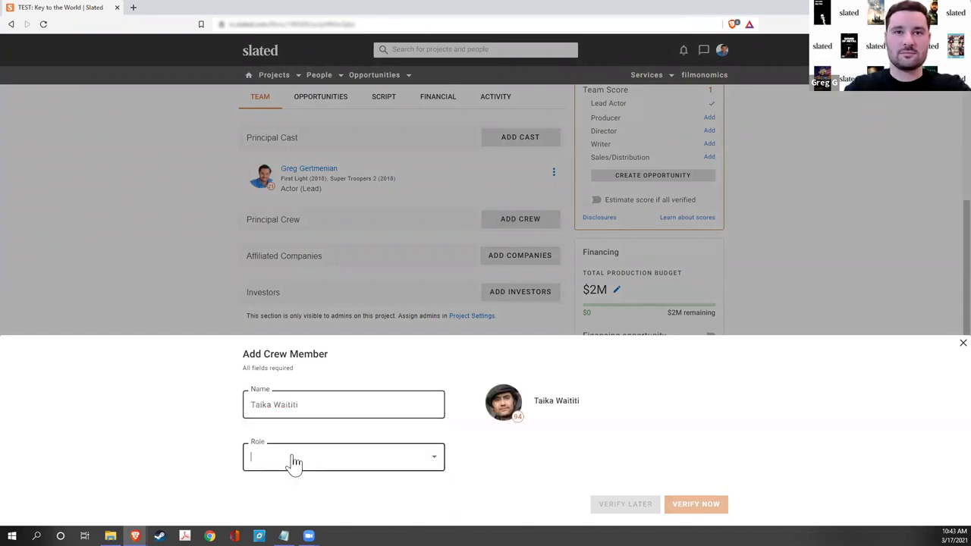
pyautogui.scroll(1, 317, 406)
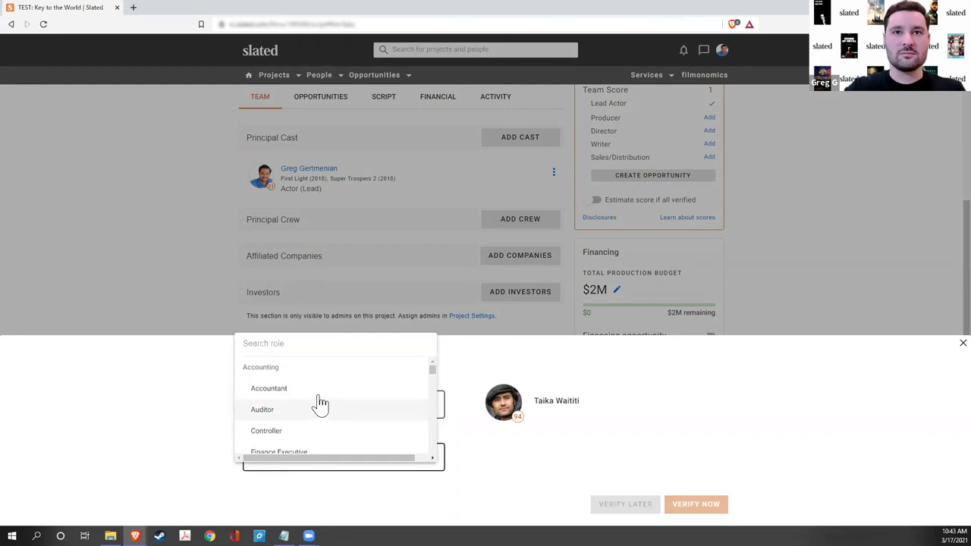
pyautogui.write('direc')
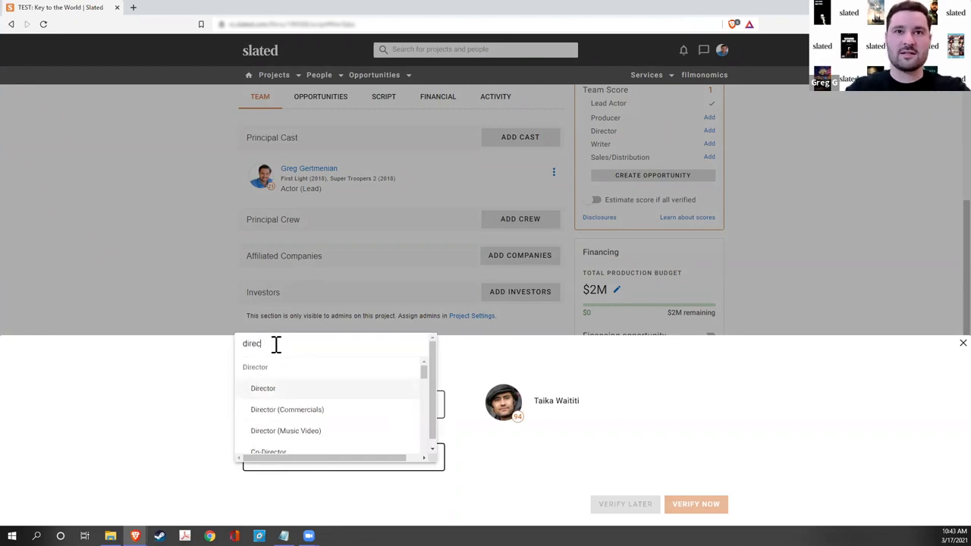
pyautogui.click(292, 391)
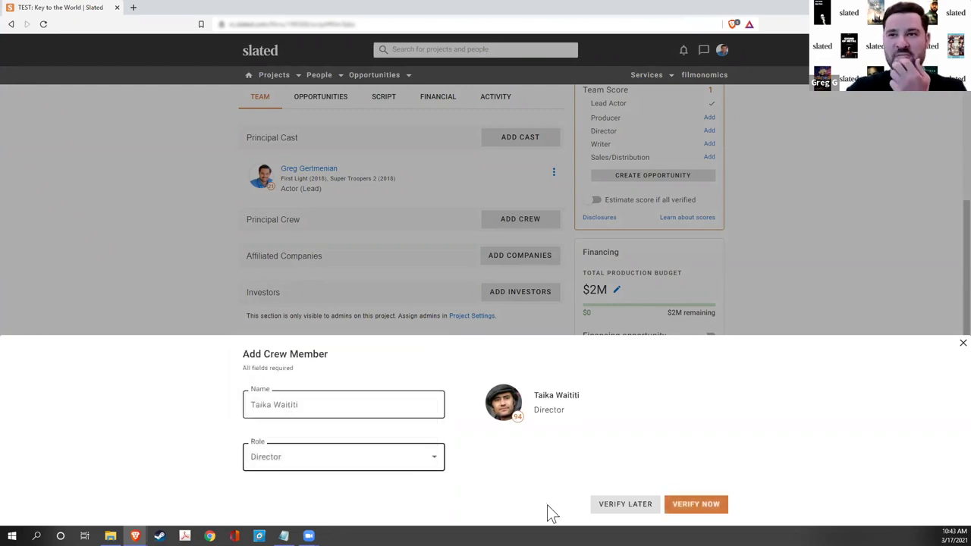
pyautogui.click(620, 504)
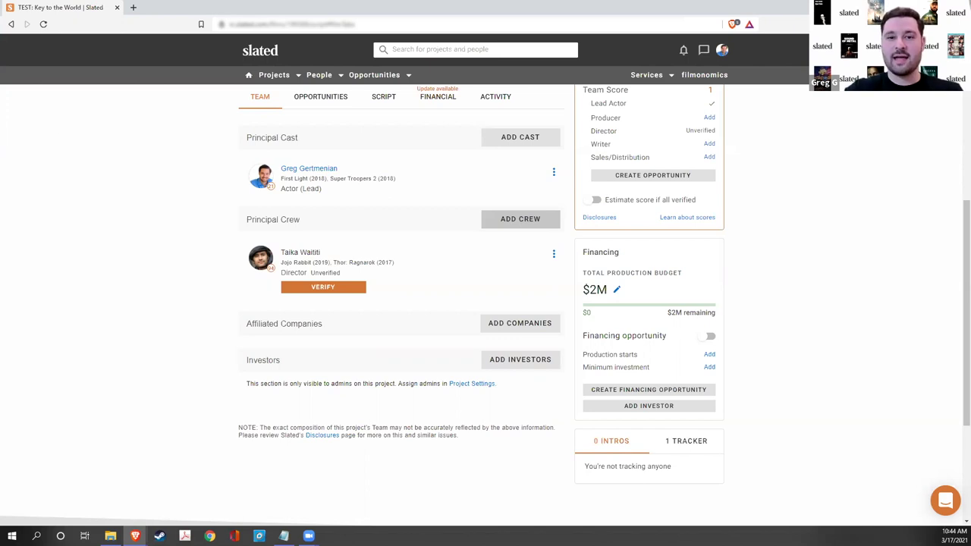
# - Go to the FINANCIAL tab and run Update Analysis
pyautogui.click(428, 104)
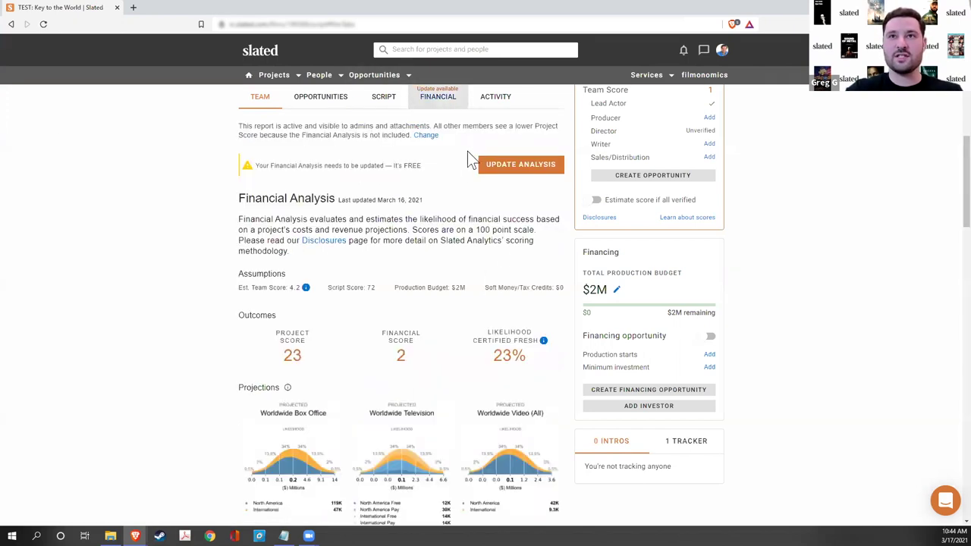
pyautogui.click(494, 169)
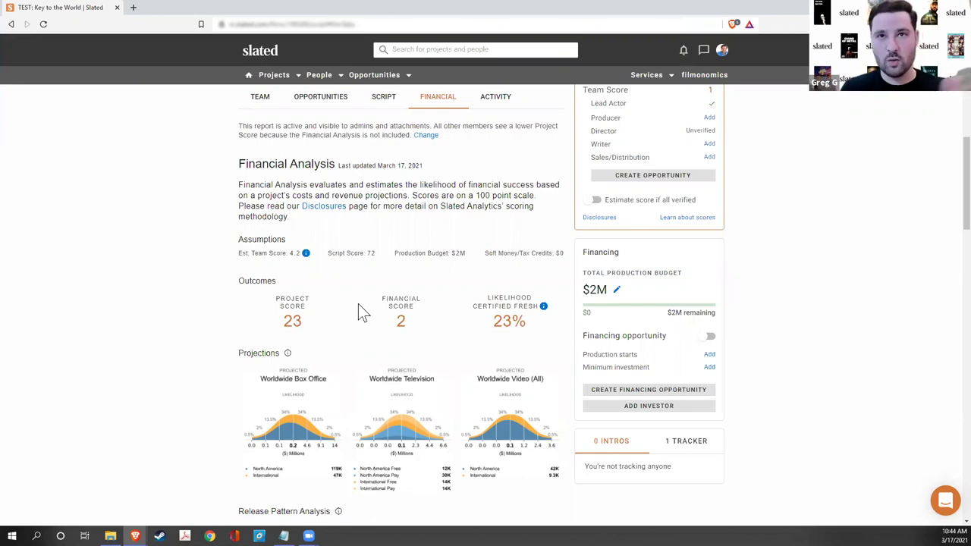
# - Turn on 'Estimate score if all verified' and inspect the estimated scores, including Financial Score 61
pyautogui.click(620, 203)
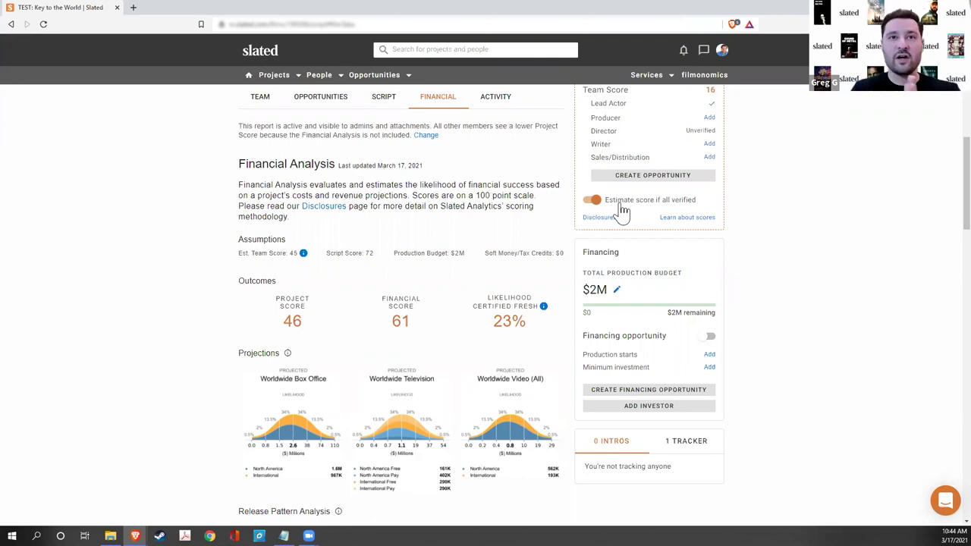
pyautogui.doubleClick(294, 254)
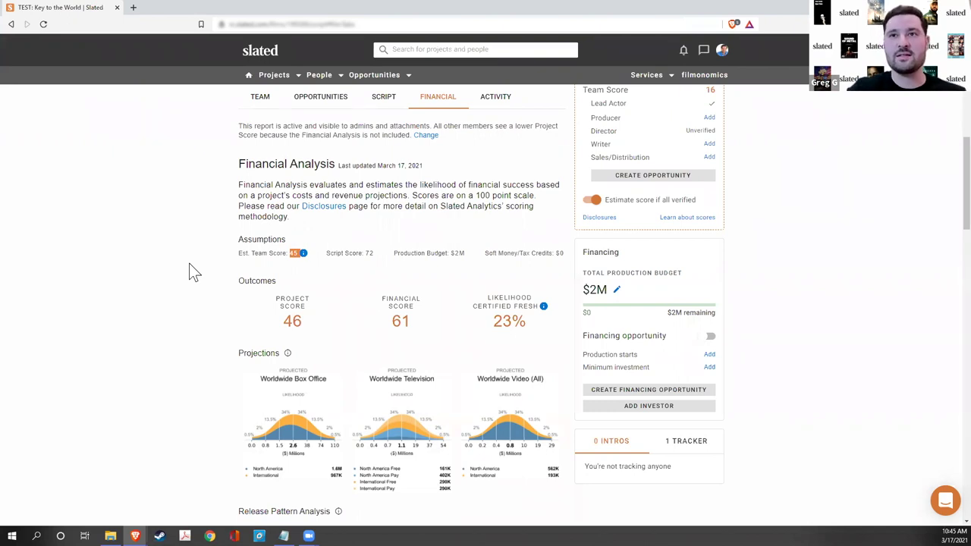
pyautogui.scroll(-3, 149, 391)
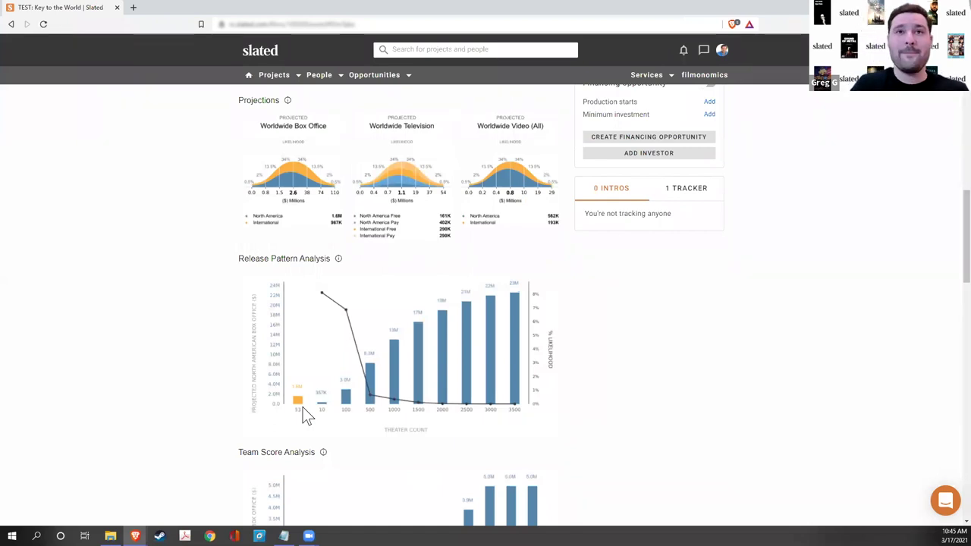
pyautogui.scroll(1, 174, 402)
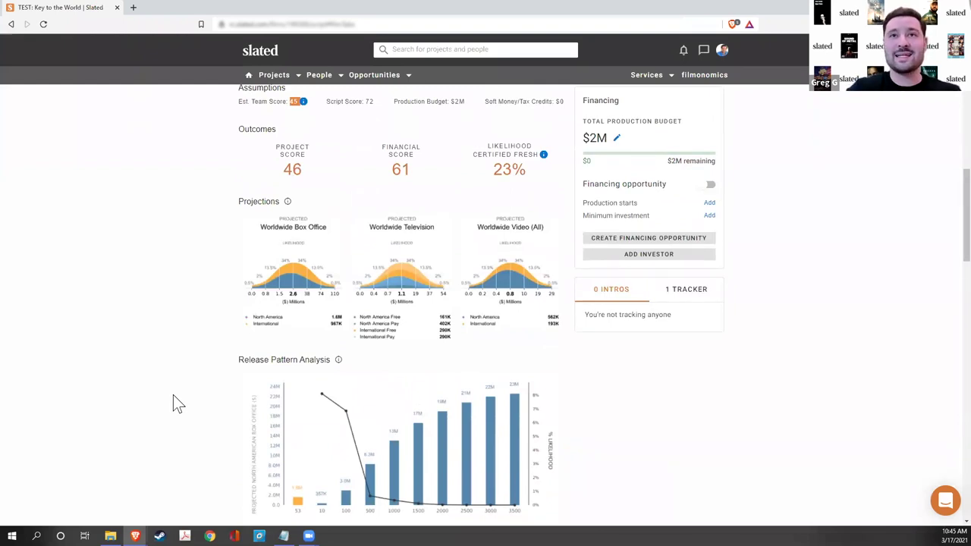
pyautogui.scroll(3, 175, 398)
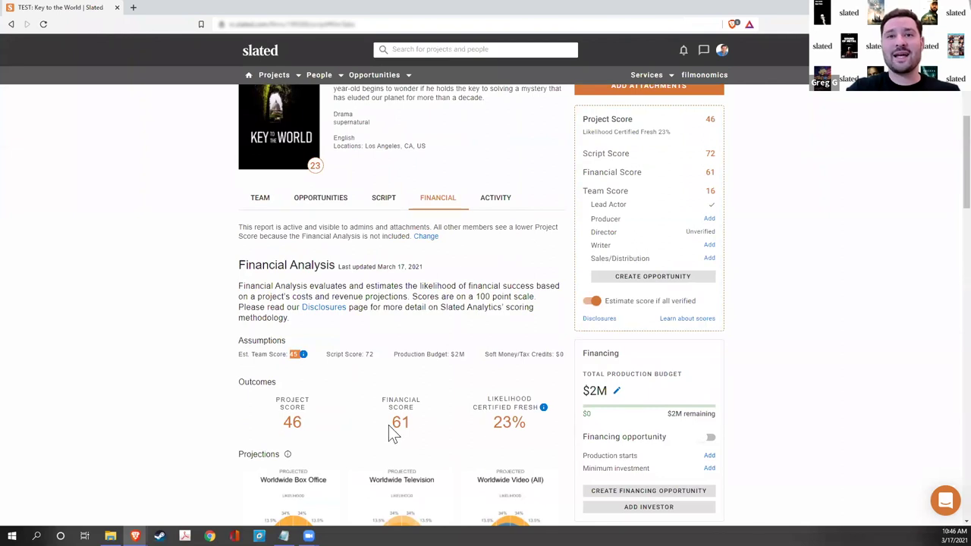
pyautogui.moveTo(385, 425); pyautogui.dragTo(407, 427)
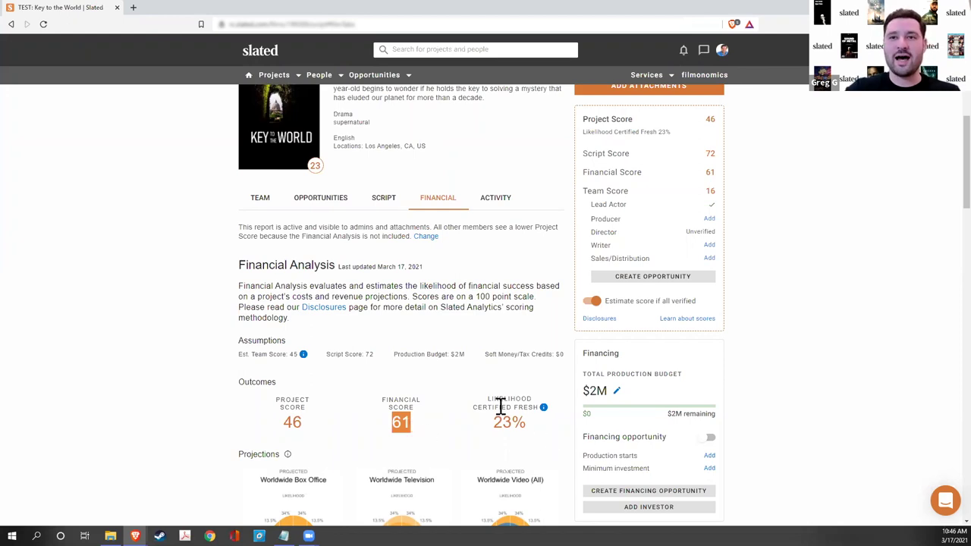
pyautogui.click(157, 337)
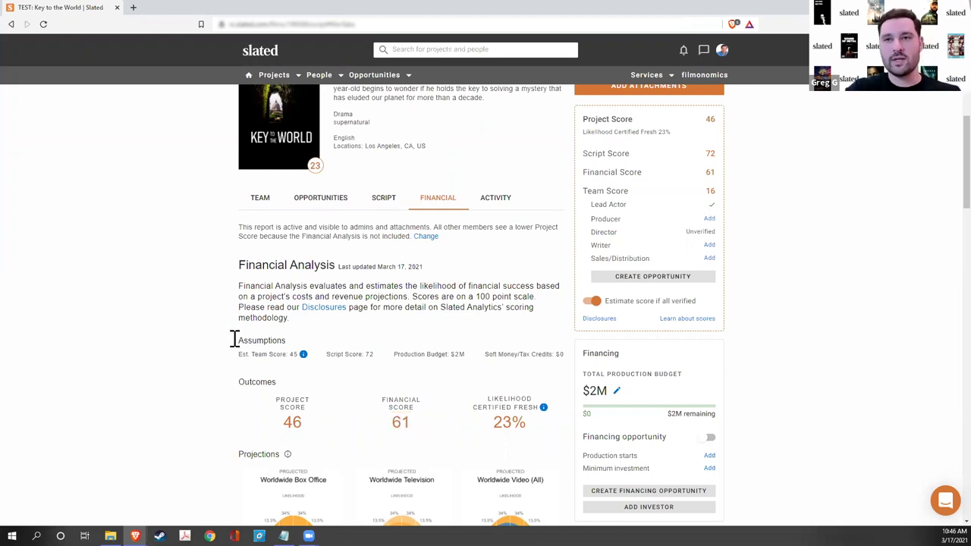
# - Set the production budget to $5,000,000 and update the analysis, dropping Financial Score to 17
pyautogui.click(616, 392)
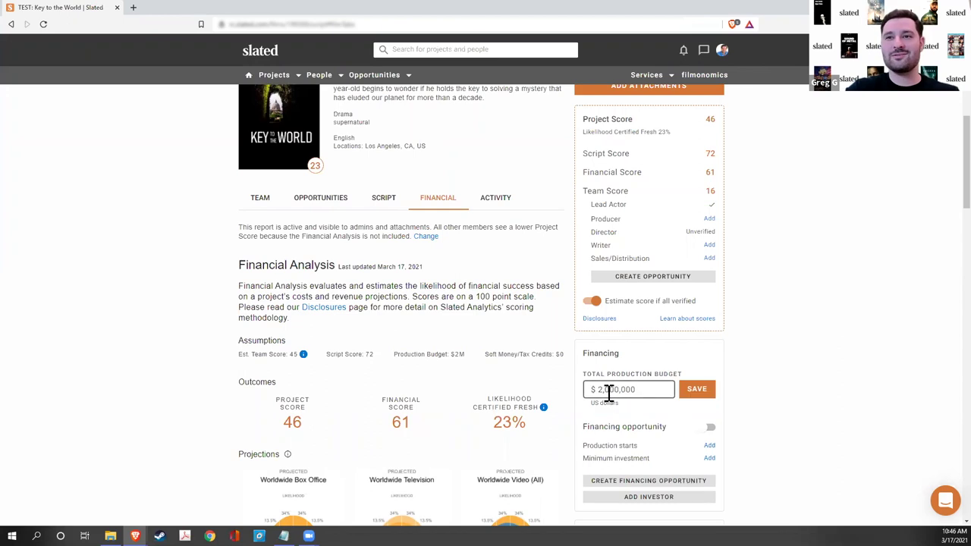
pyautogui.hotkey('ctrl', 'a')
pyautogui.press('BackSpace')
pyautogui.write('50,00')
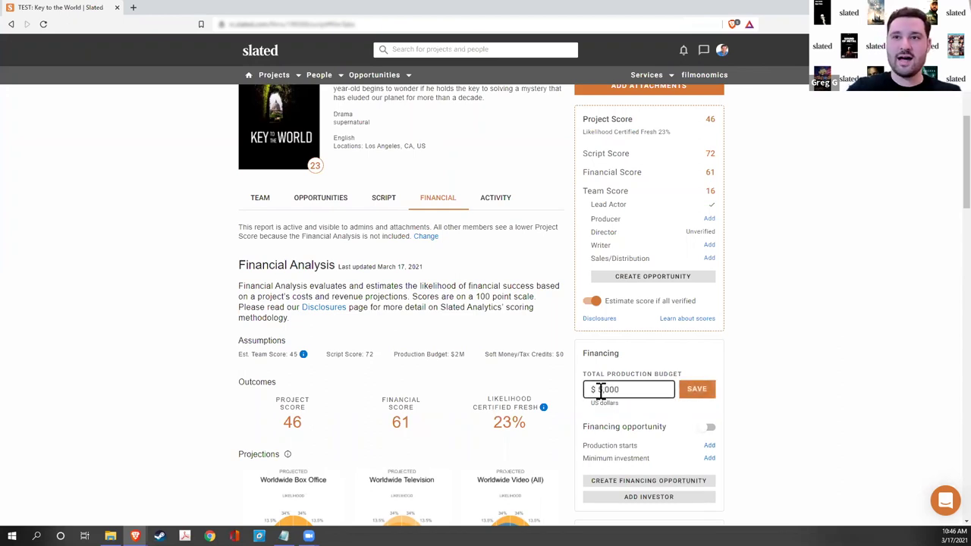
pyautogui.write('0')
pyautogui.write('00')
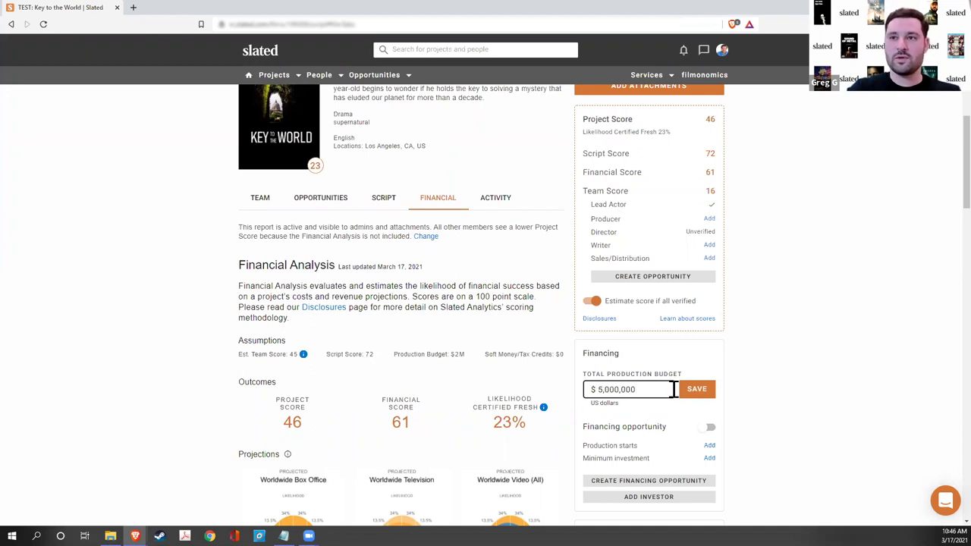
pyautogui.click(696, 390)
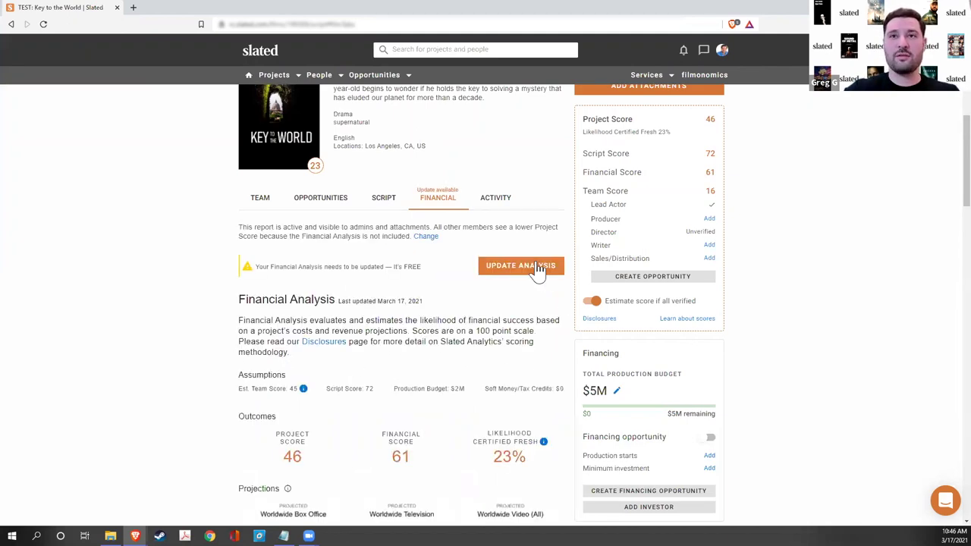
pyautogui.click(537, 269)
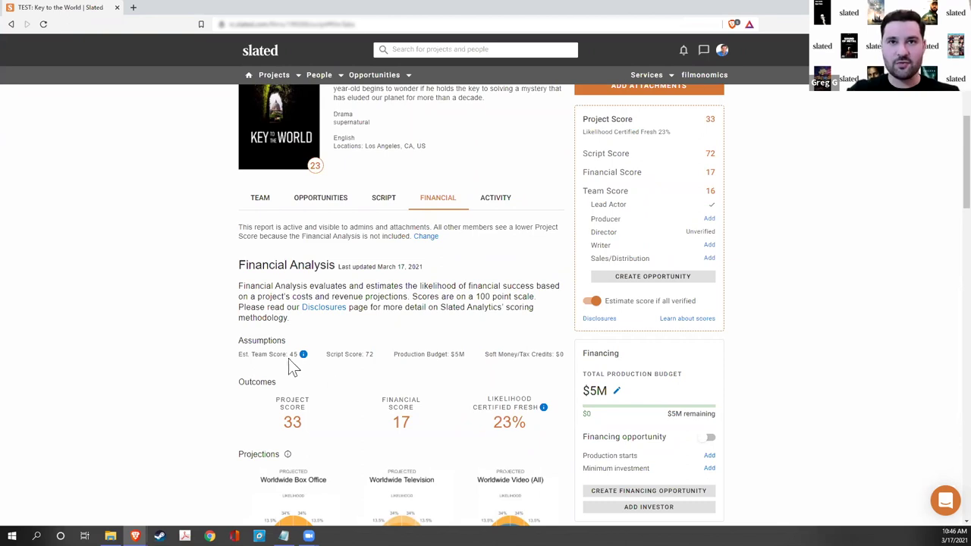
# - Check the new Financial Score of 17, zoom in, and review the Principal Cast and Crew
pyautogui.scroll(-1, 425, 432)
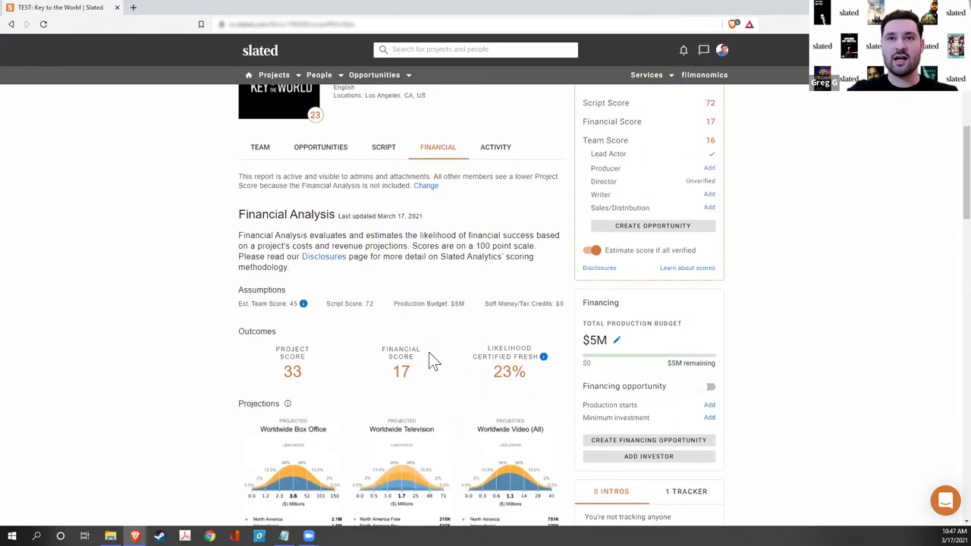
pyautogui.moveTo(406, 376); pyautogui.dragTo(393, 373)
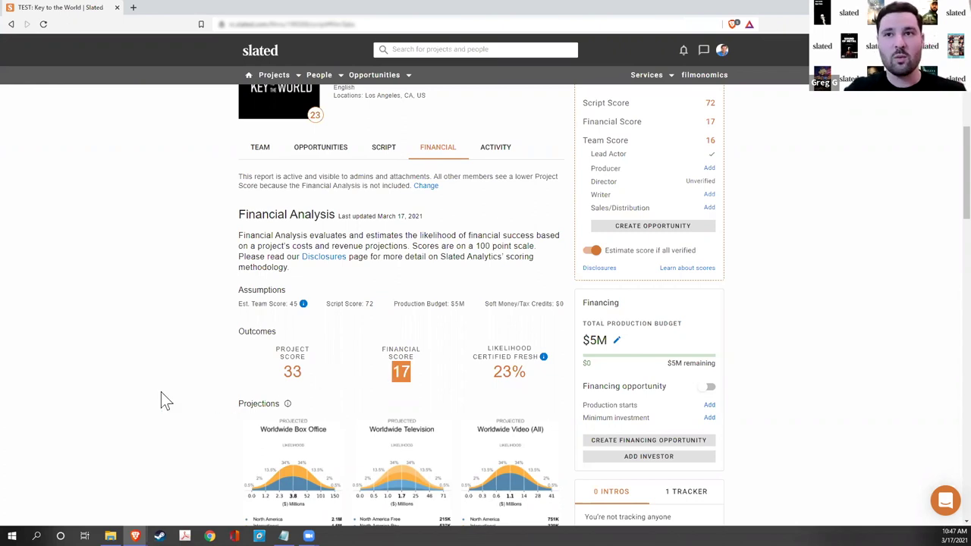
pyautogui.scroll(-2, 161, 391)
pyautogui.scroll(-2, 160, 395)
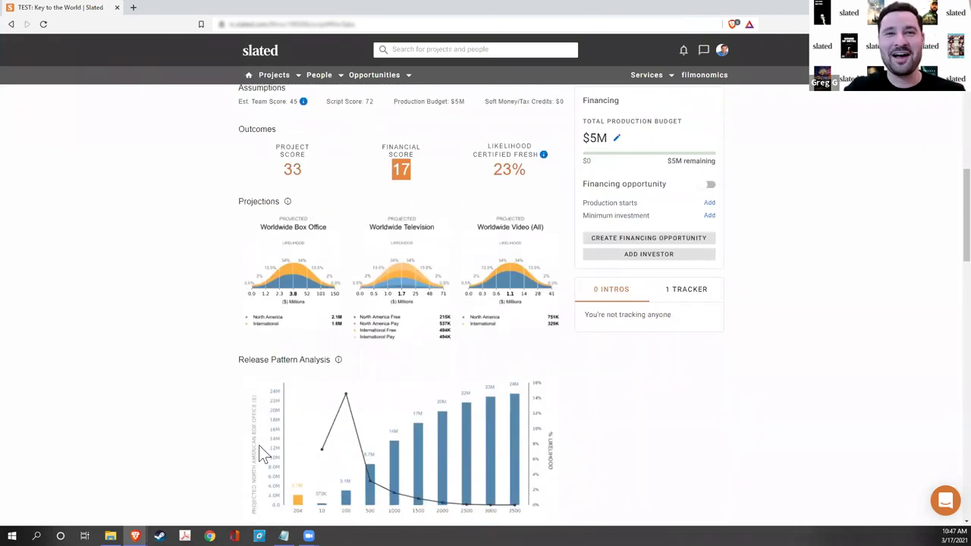
pyautogui.scroll(-1, 273, 451)
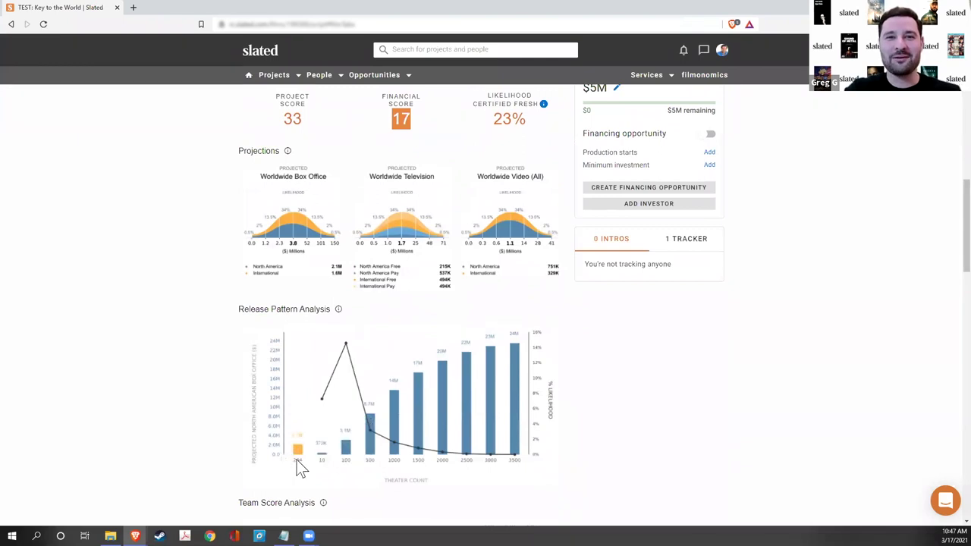
pyautogui.hotkey('ctrl', '+')
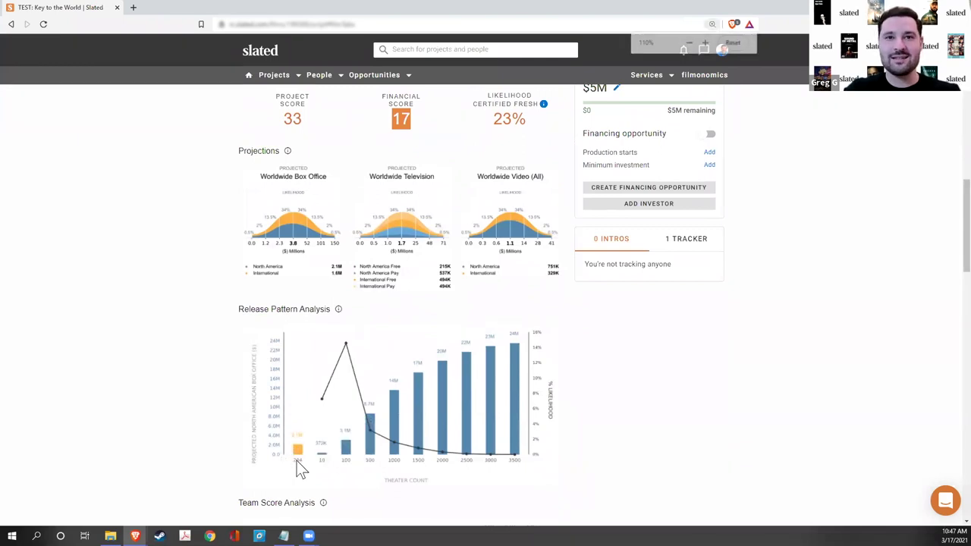
pyautogui.scroll(-1, 295, 444)
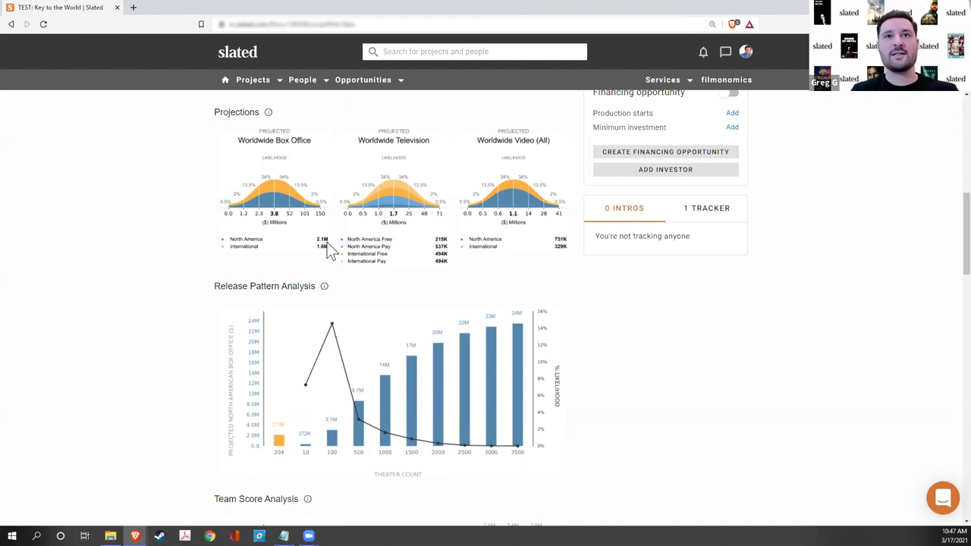
pyautogui.scroll(3, 458, 354)
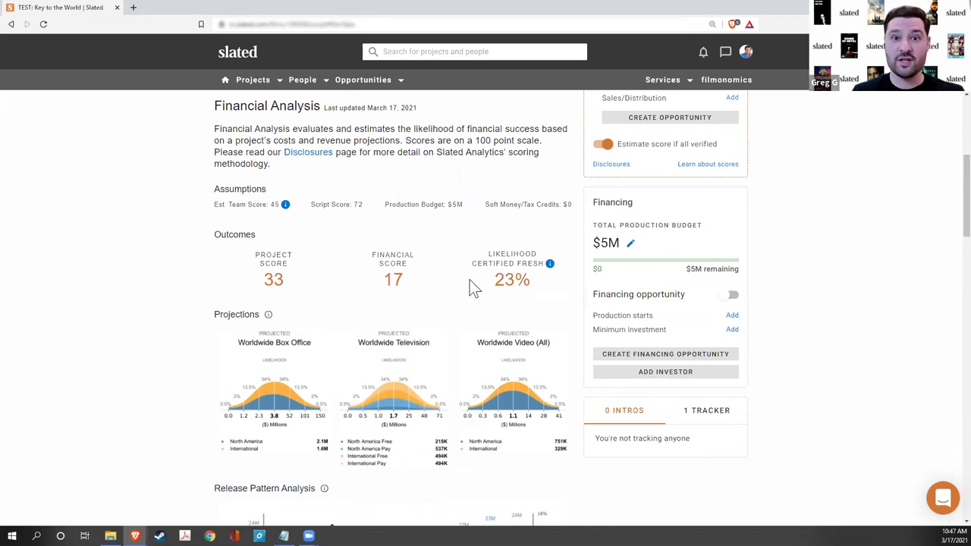
pyautogui.scroll(1, 455, 281)
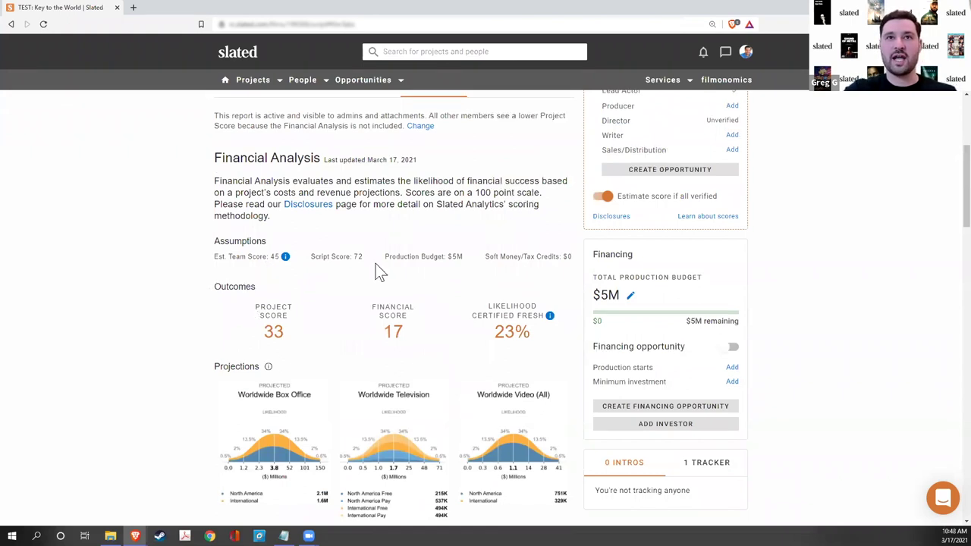
pyautogui.scroll(3, 375, 263)
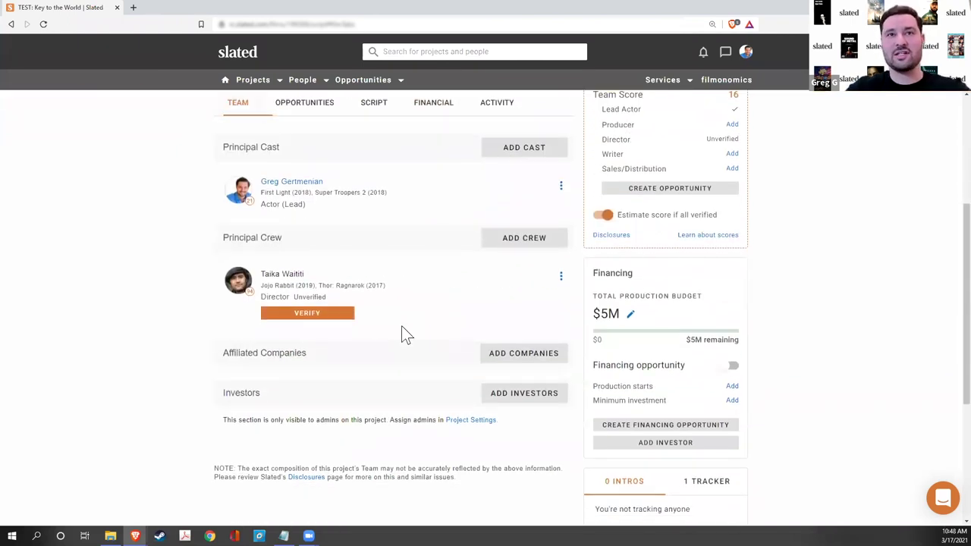
pyautogui.scroll(2, 424, 311)
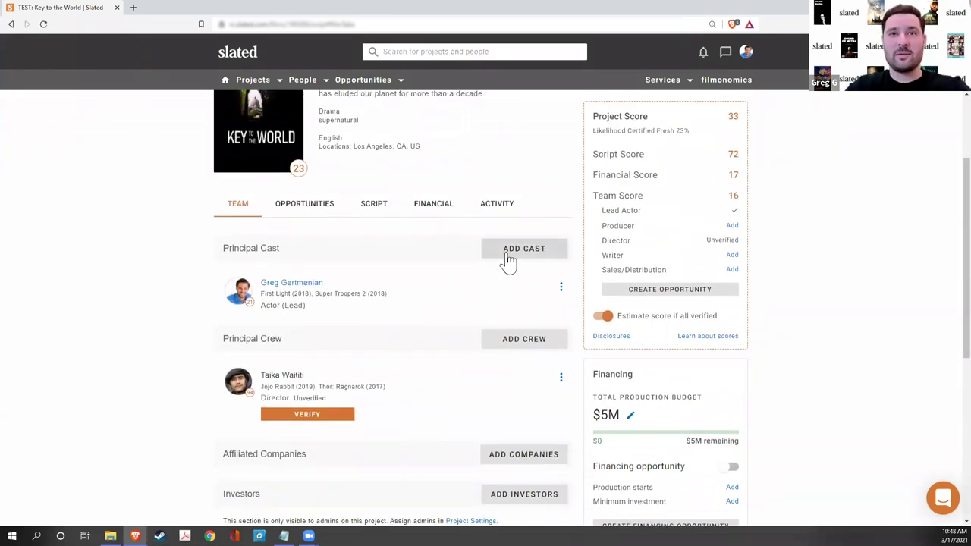
# - Add a second actor from the name suggestions with Role Actor and Type Lead, left unverified
pyautogui.click(509, 260)
pyautogui.click(296, 332)
pyautogui.write('anya')
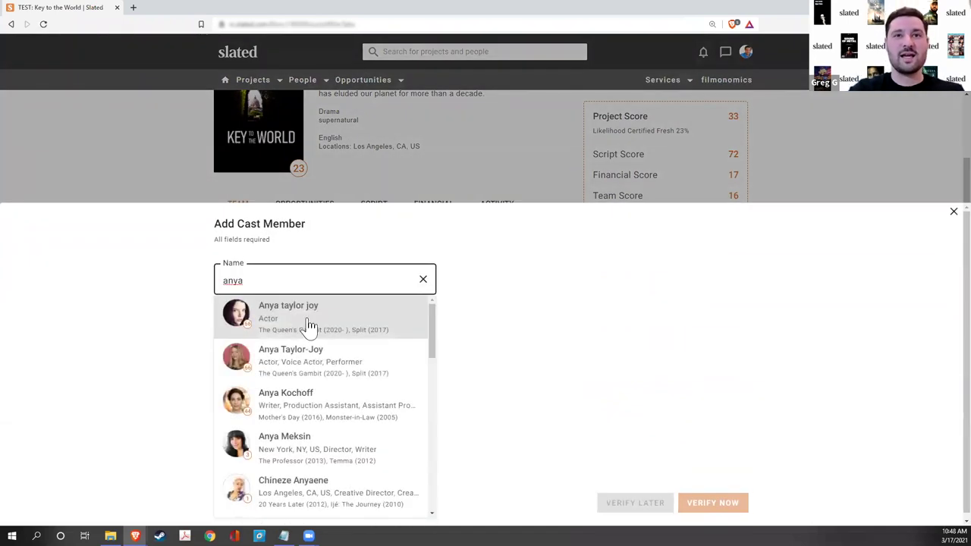
pyautogui.click(309, 329)
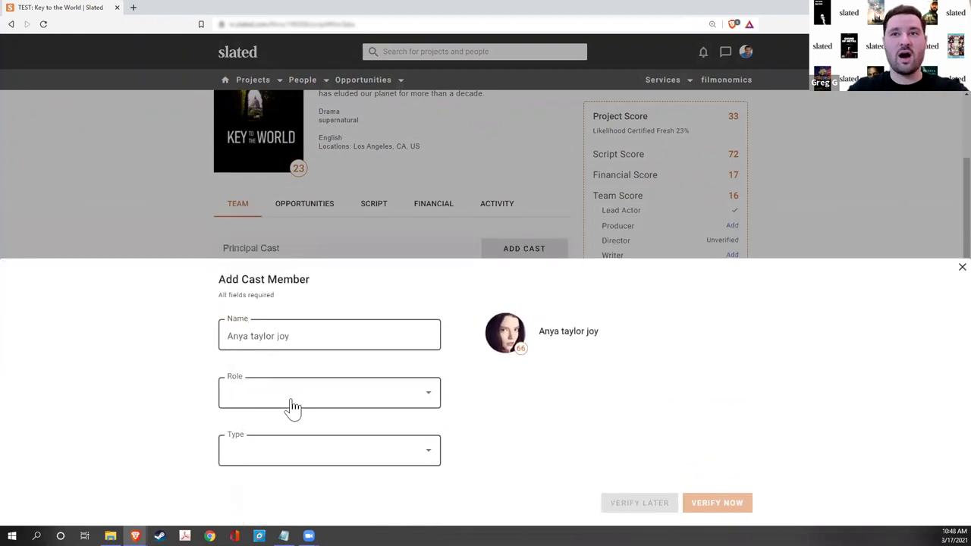
pyautogui.click(290, 399)
pyautogui.click(278, 275)
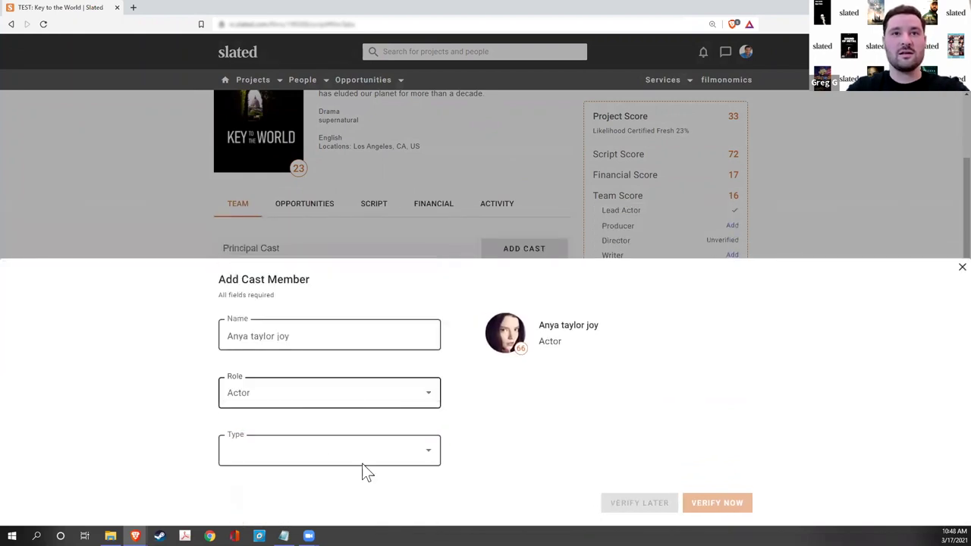
pyautogui.click(310, 458)
pyautogui.click(250, 332)
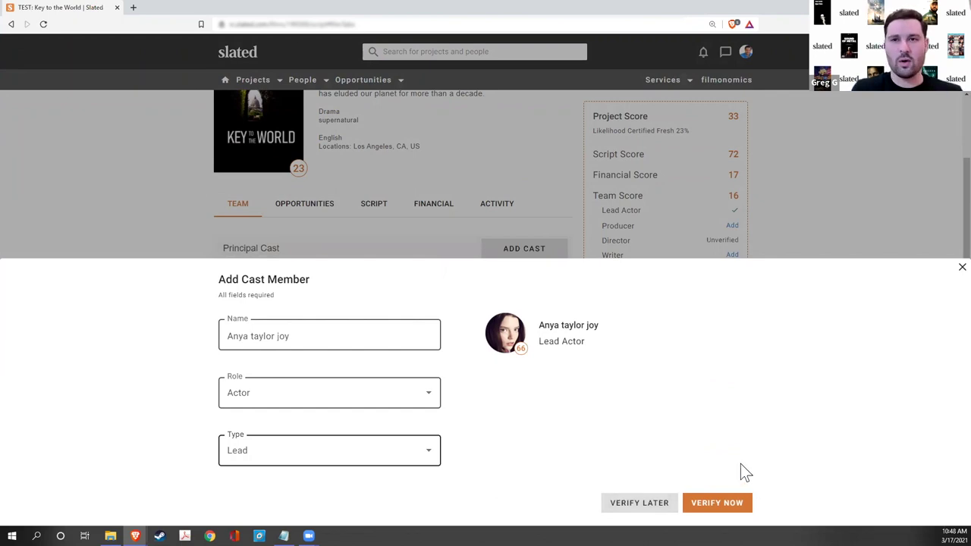
pyautogui.click(626, 503)
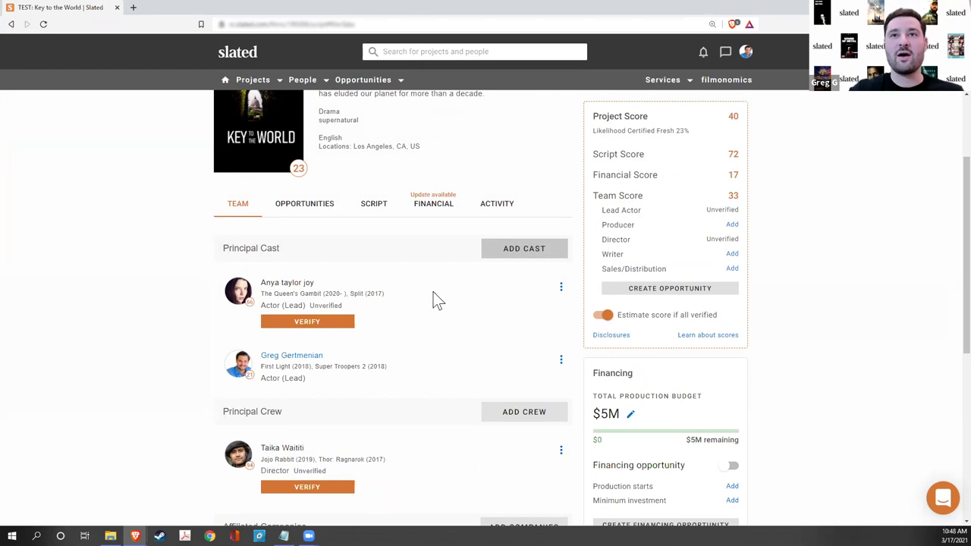
# - Rerun the Financial Analysis and review the Team Score 80, Financial Score 91 and Outcomes
pyautogui.click(422, 212)
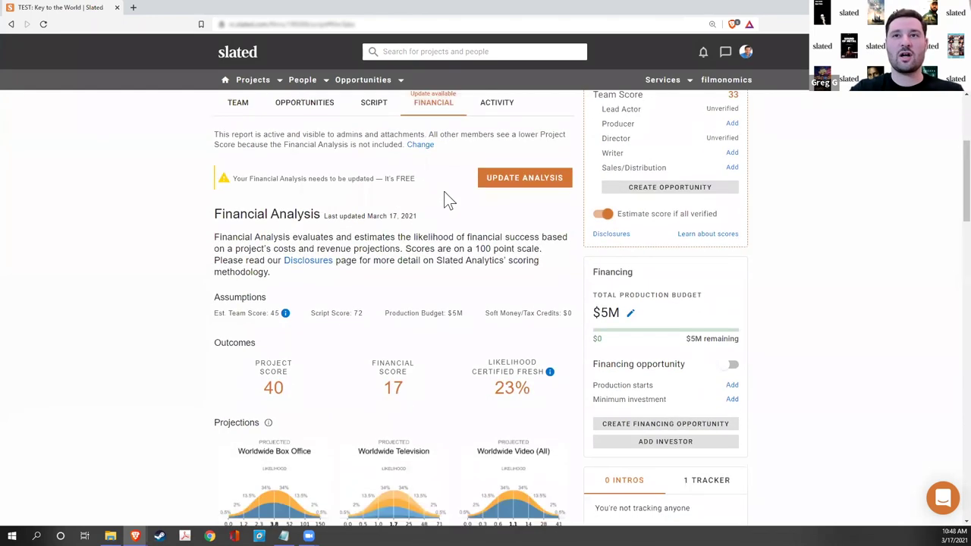
pyautogui.click(503, 185)
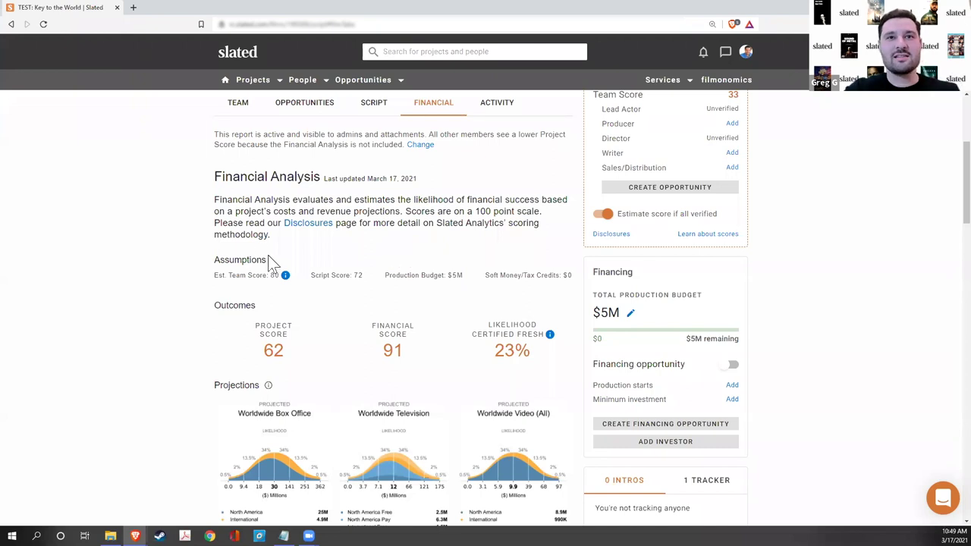
pyautogui.moveTo(236, 276); pyautogui.dragTo(307, 315)
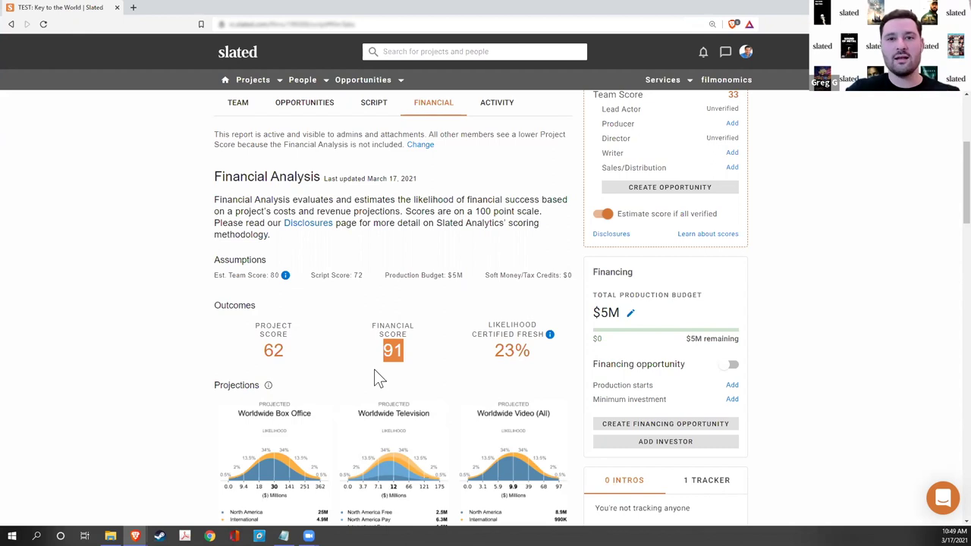
pyautogui.scroll(-3, 374, 372)
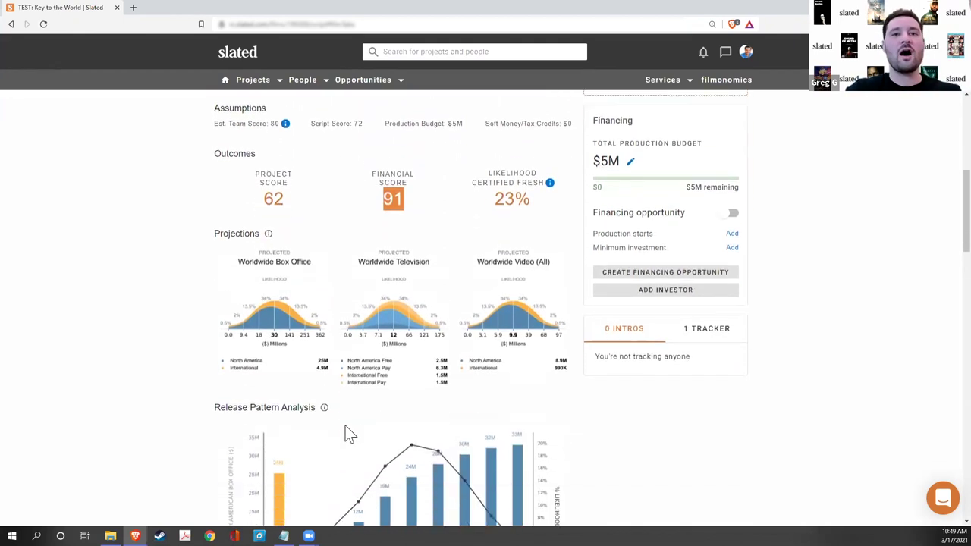
pyautogui.scroll(-2, 345, 440)
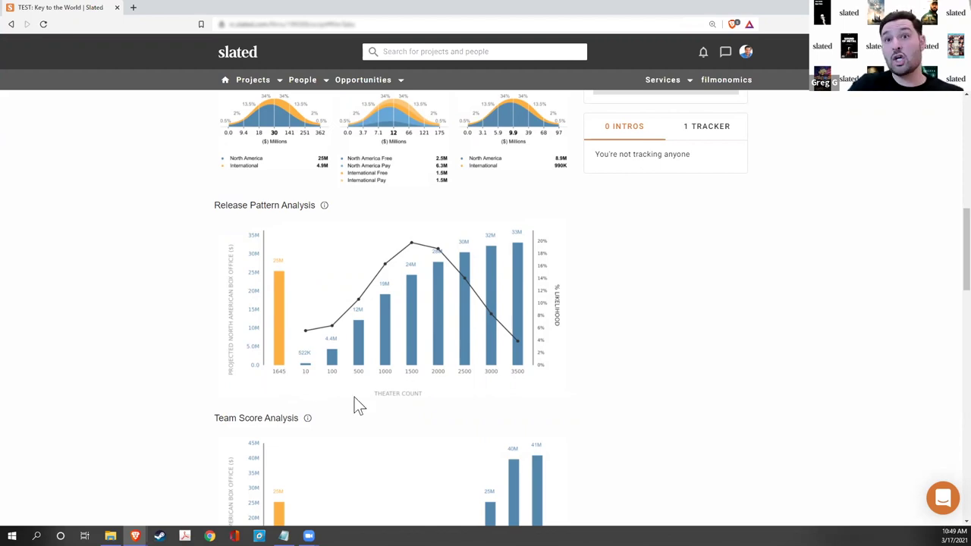
pyautogui.scroll(3, 354, 396)
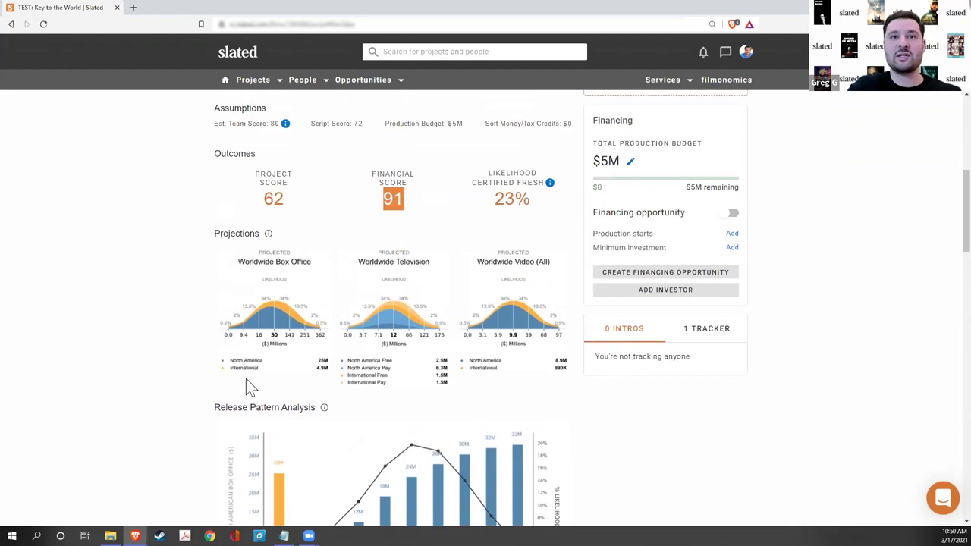
pyautogui.moveTo(328, 354); pyautogui.dragTo(324, 364)
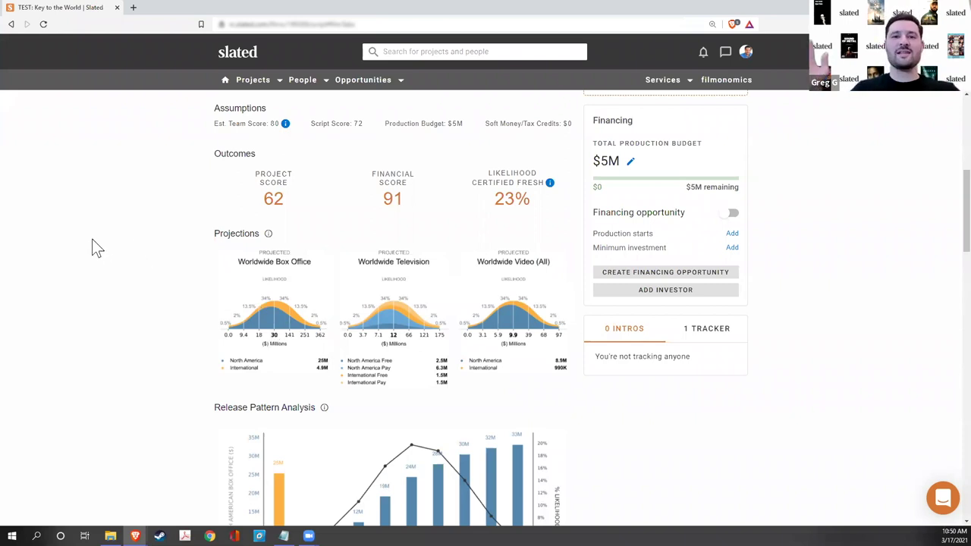
# - Return to the TEAM tab showing both lead actors and the unverified director
pyautogui.scroll(8, 121, 250)
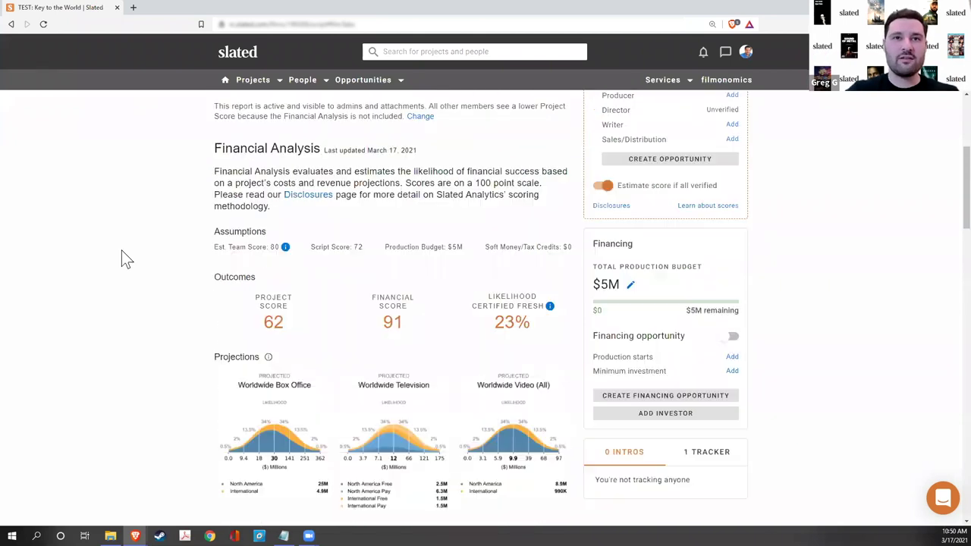
pyautogui.click(227, 261)
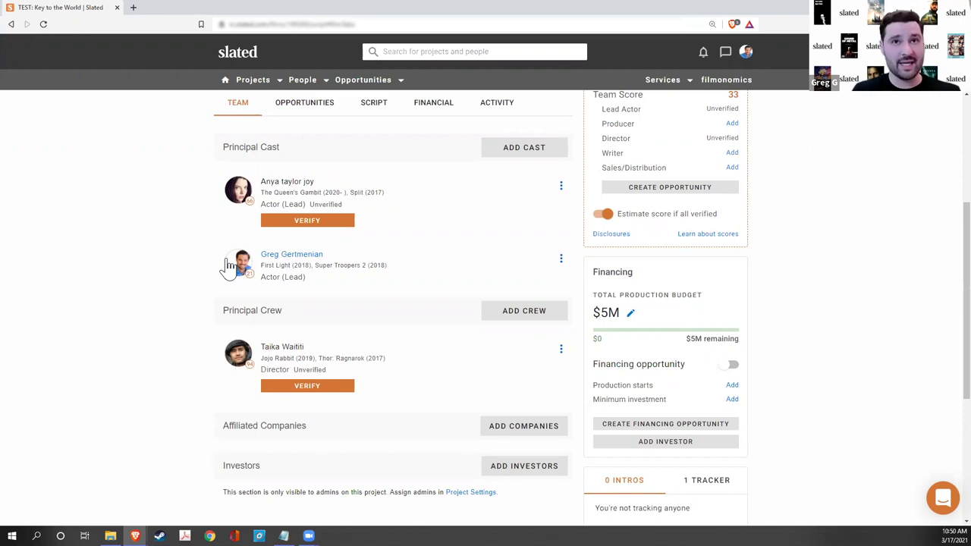
pyautogui.scroll(1, 132, 301)
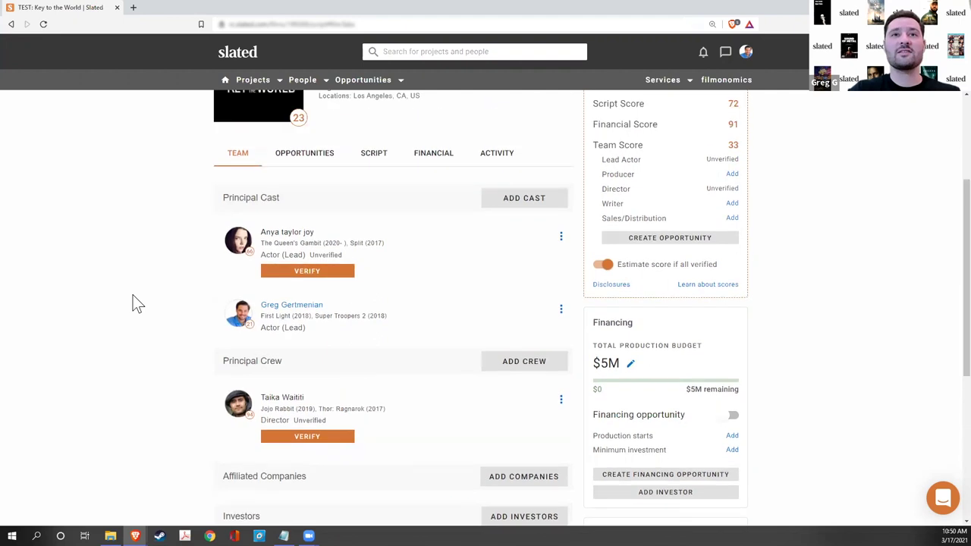
# - Delete the newly added lead actor and the director from the team
pyautogui.click(560, 236)
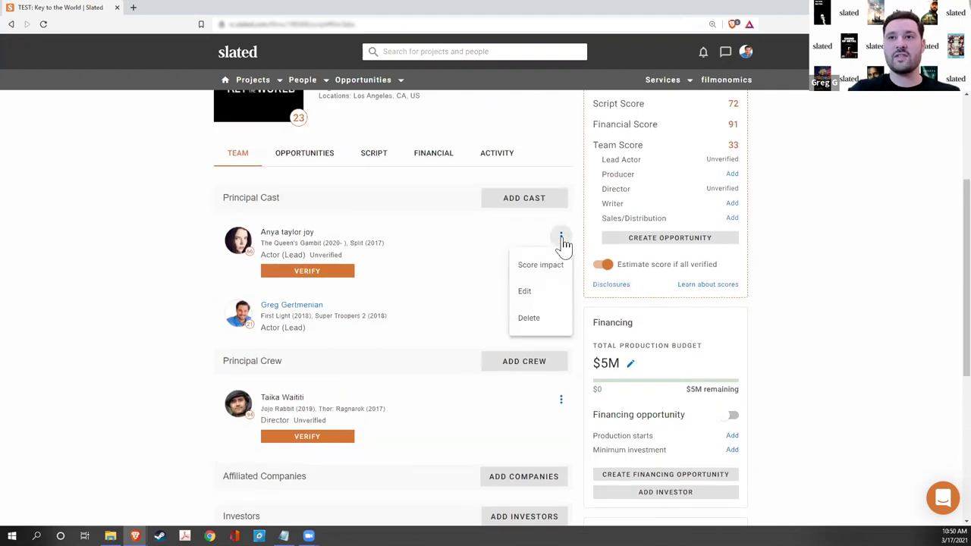
pyautogui.click(545, 318)
pyautogui.click(538, 323)
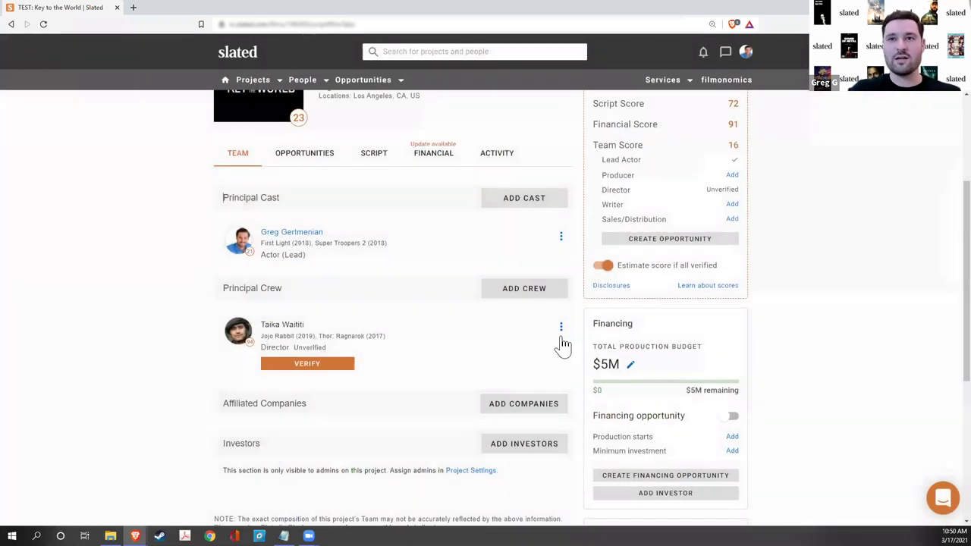
pyautogui.click(561, 327)
pyautogui.click(549, 413)
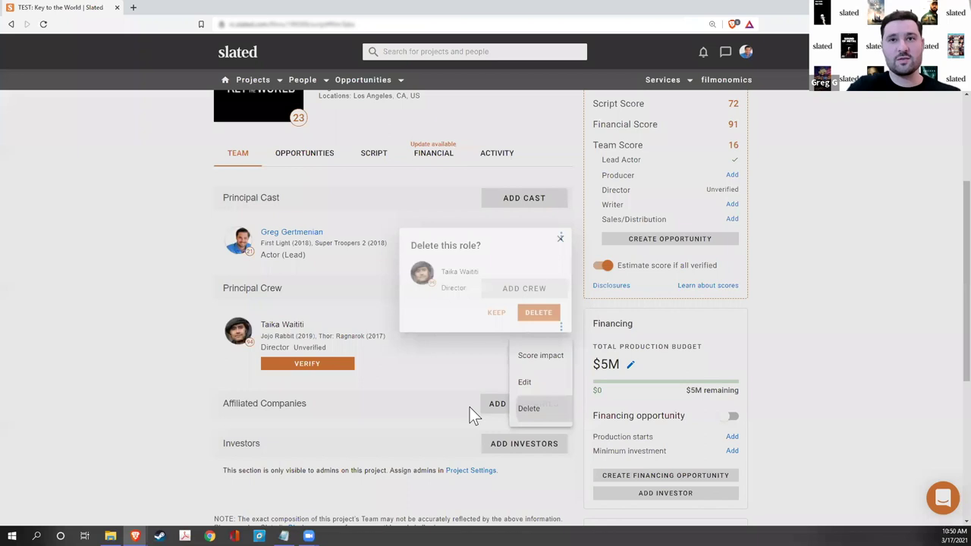
pyautogui.click(535, 323)
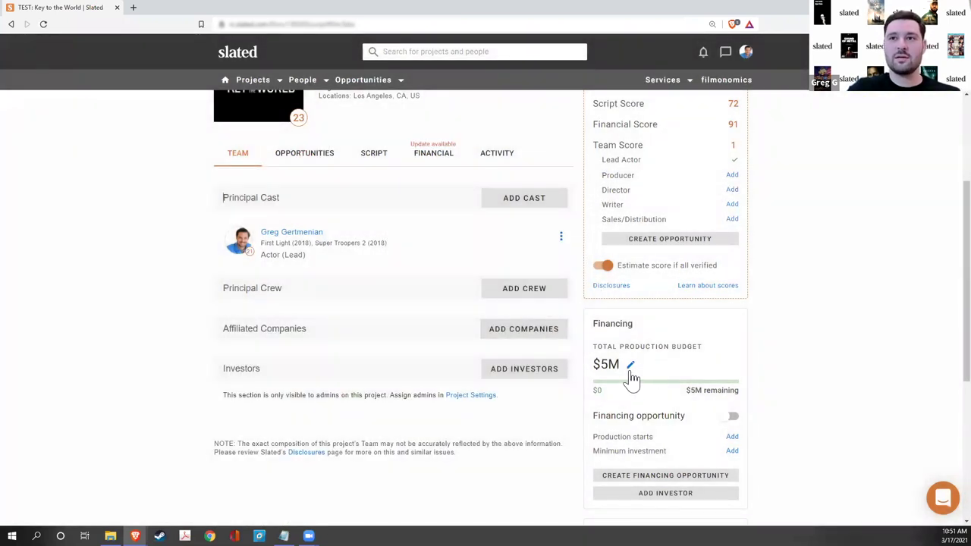
# - Lower the total production budget to $500K by removing a zero
pyautogui.click(630, 367)
pyautogui.click(624, 364)
pyautogui.press('BackSpace')
pyautogui.click(724, 368)
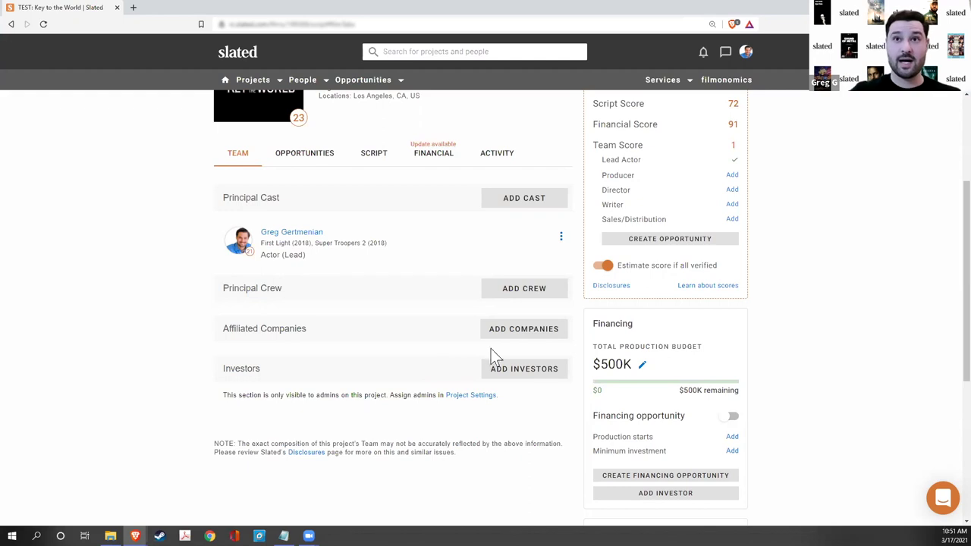
# - Rerun the Financial Analysis for $500K and review Project Score 23 and Financial Score 2
pyautogui.click(434, 156)
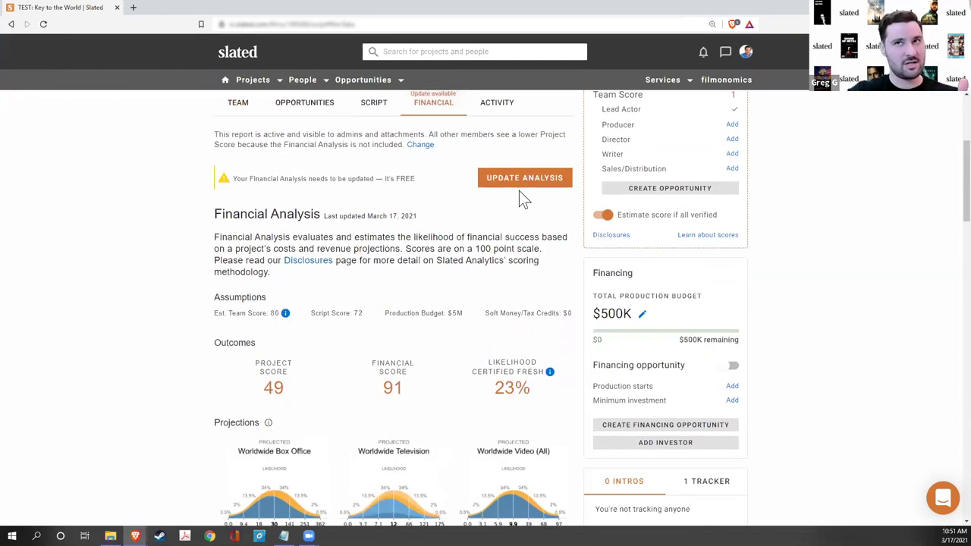
pyautogui.click(520, 182)
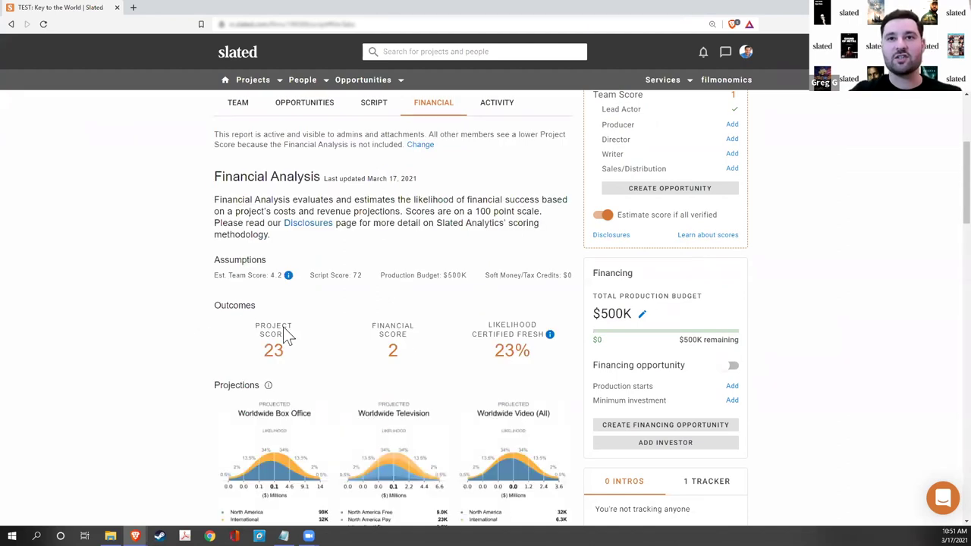
pyautogui.scroll(-4, 320, 393)
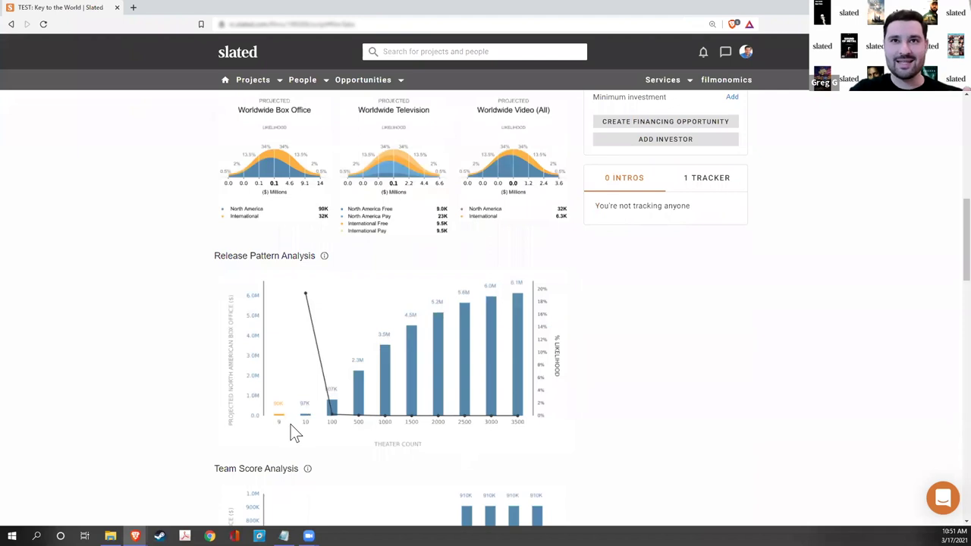
pyautogui.scroll(1, 290, 424)
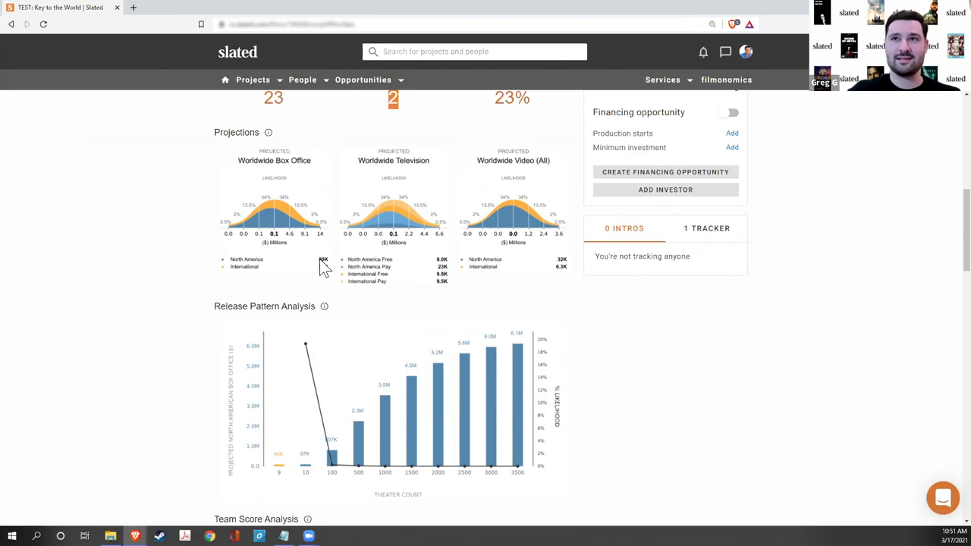
pyautogui.scroll(3, 323, 266)
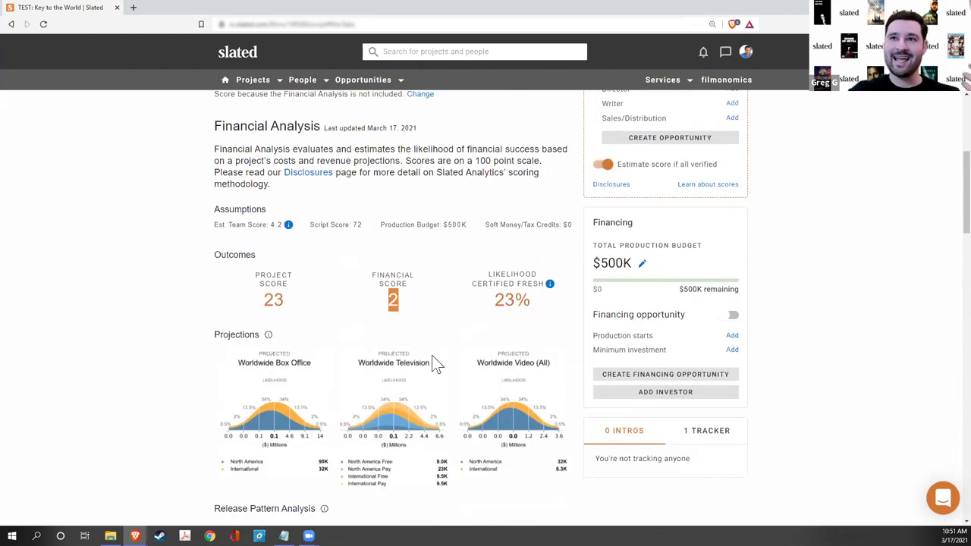
# - Reduce the production budget to $50,000 by removing one zero
pyautogui.click(642, 263)
pyautogui.click(623, 261)
pyautogui.press('BackSpace')
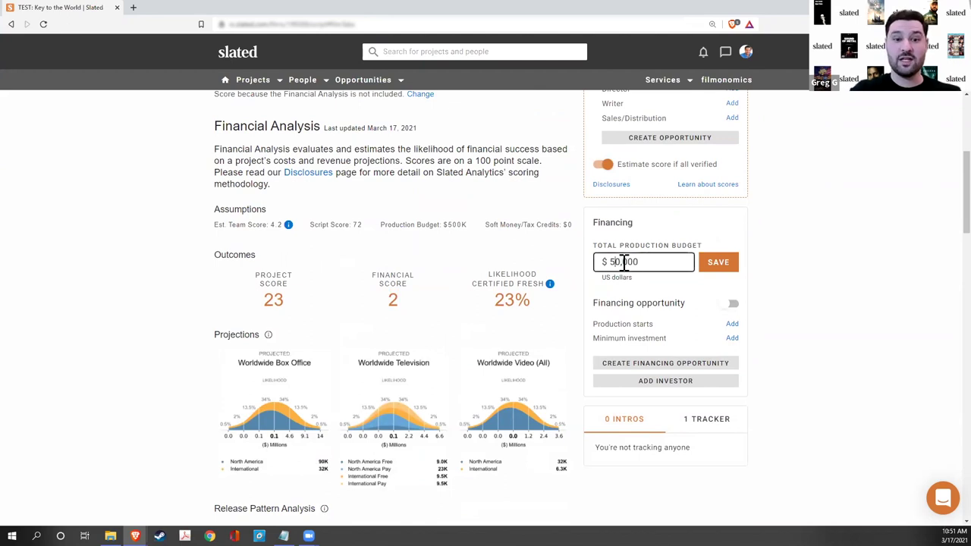
pyautogui.click(728, 266)
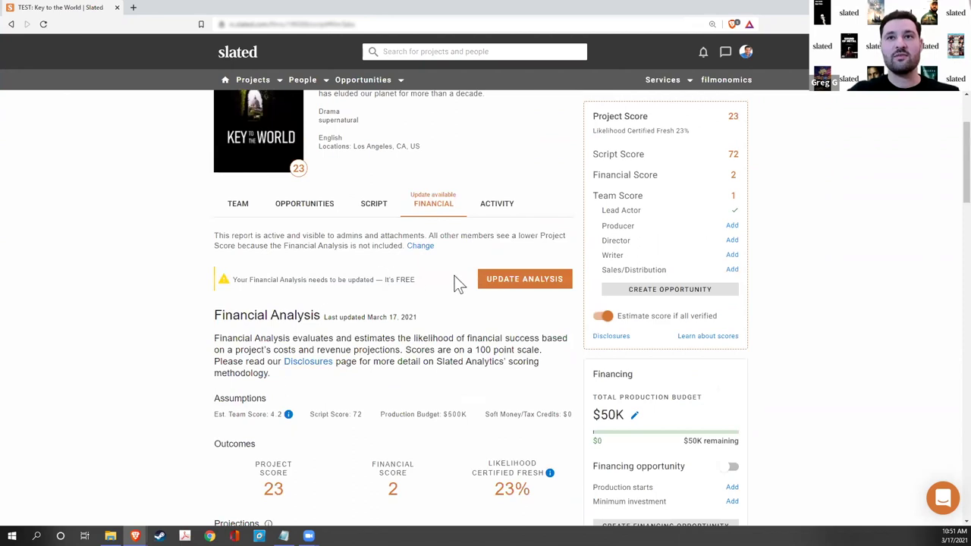
# - Rerun the Financial Analysis and review Financial Score 41 and Project Score 34
pyautogui.click(484, 285)
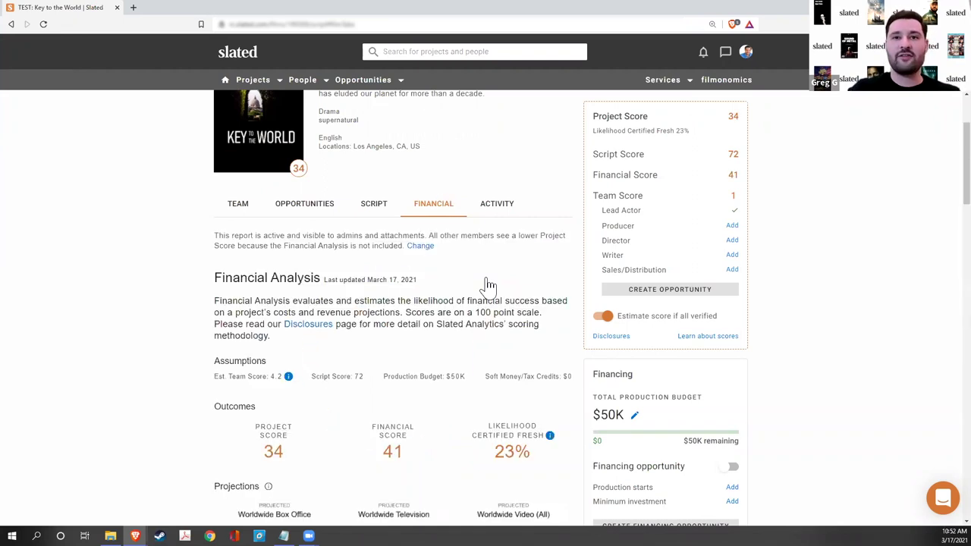
pyautogui.scroll(-2, 454, 436)
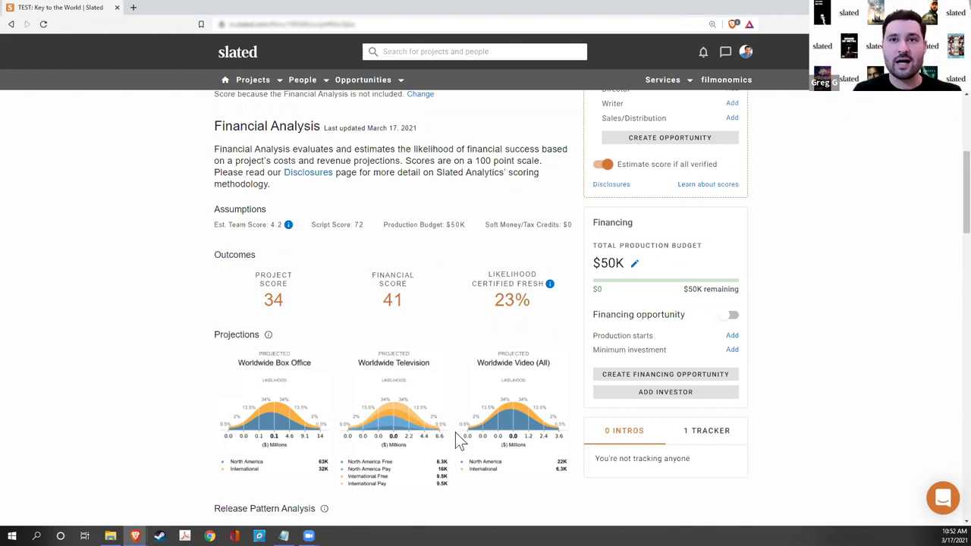
pyautogui.scroll(-3, 458, 440)
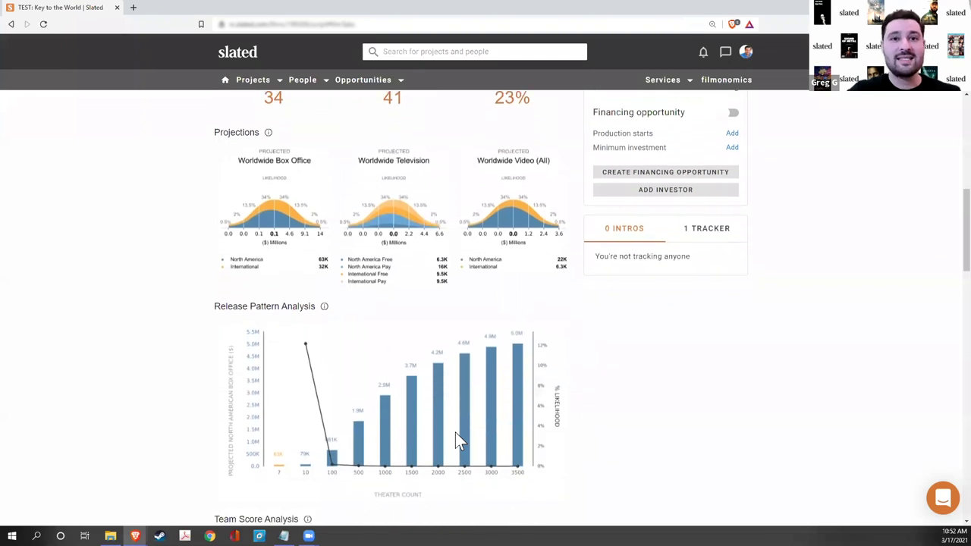
pyautogui.scroll(2, 457, 440)
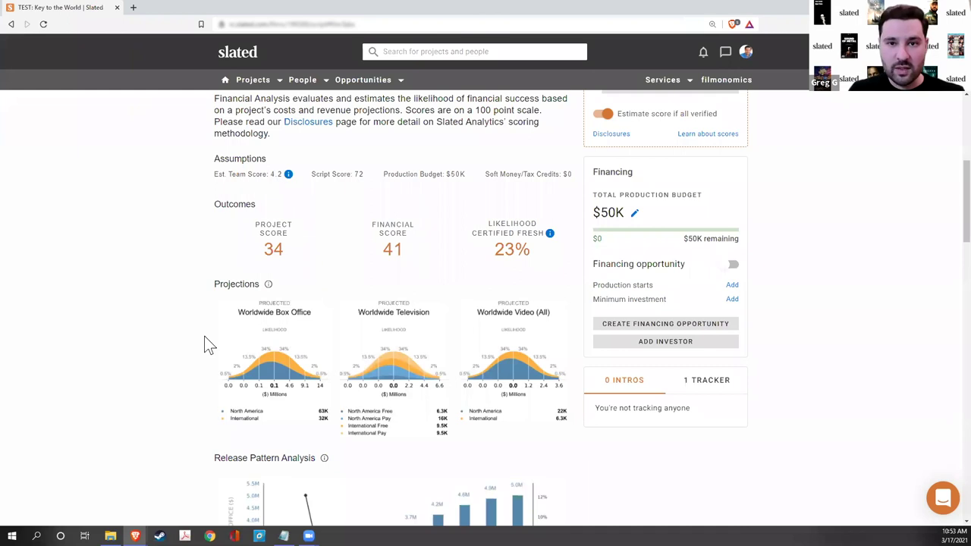
# - Delete the lead actor's role from the Principal Cast on the Team tab
pyautogui.scroll(3, 198, 334)
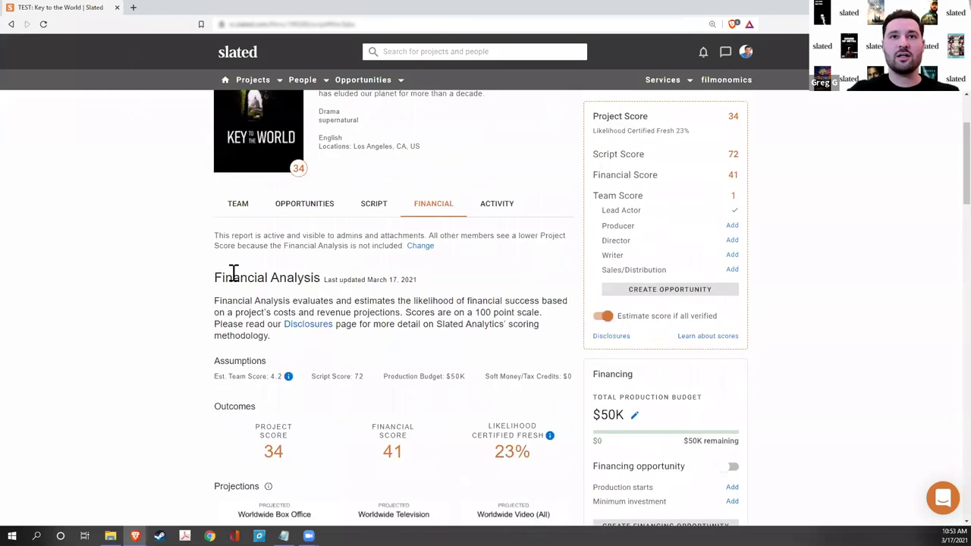
pyautogui.click(235, 203)
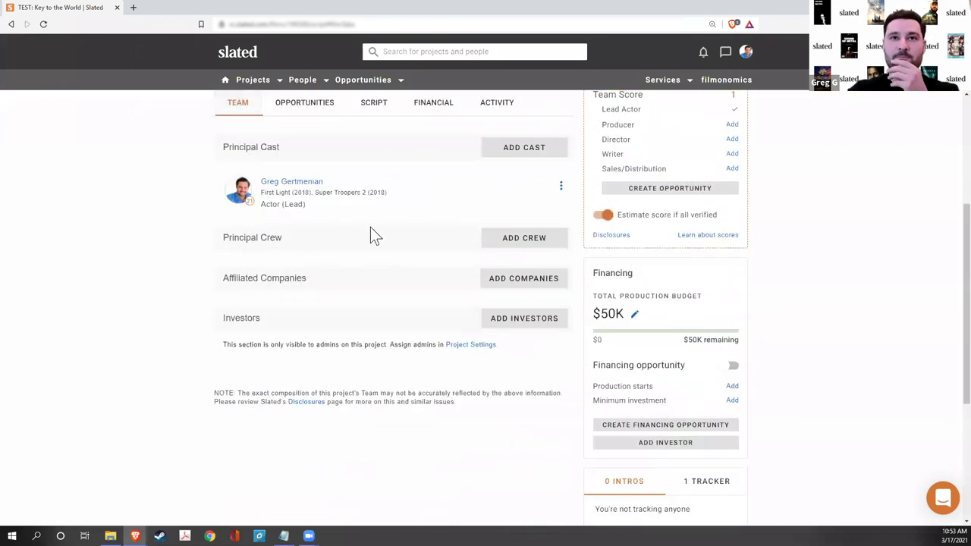
pyautogui.click(560, 186)
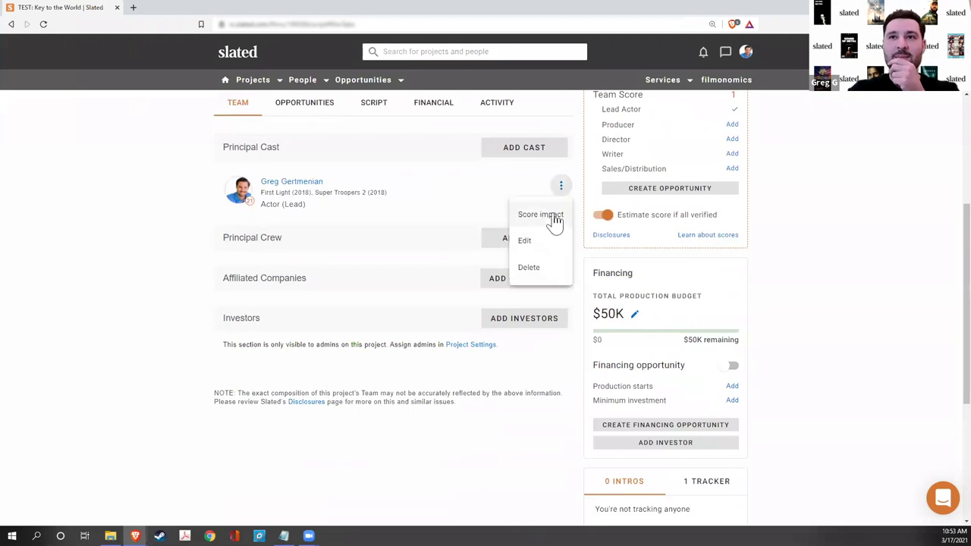
pyautogui.click(529, 267)
pyautogui.click(549, 319)
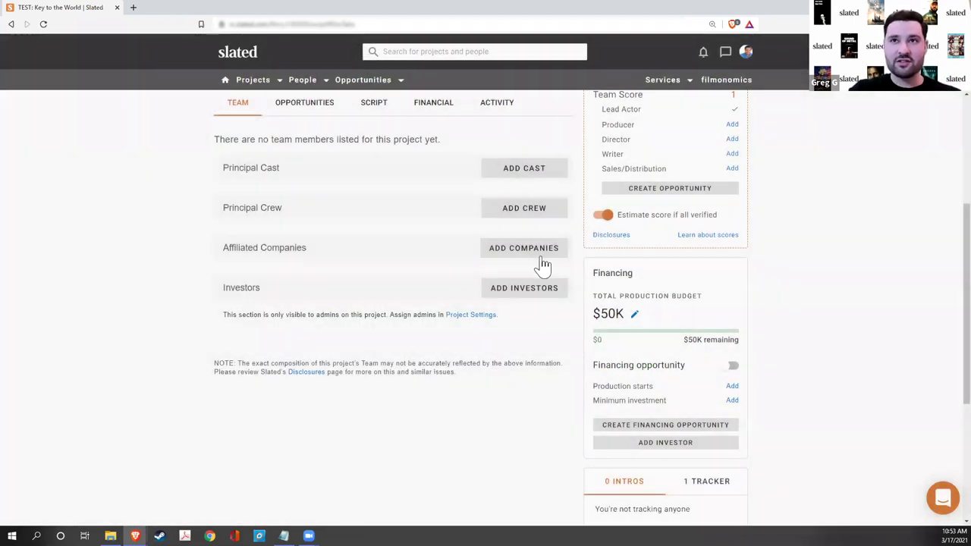
# - Re-add the same person as a verified Producer under Principal Crew
pyautogui.click(523, 214)
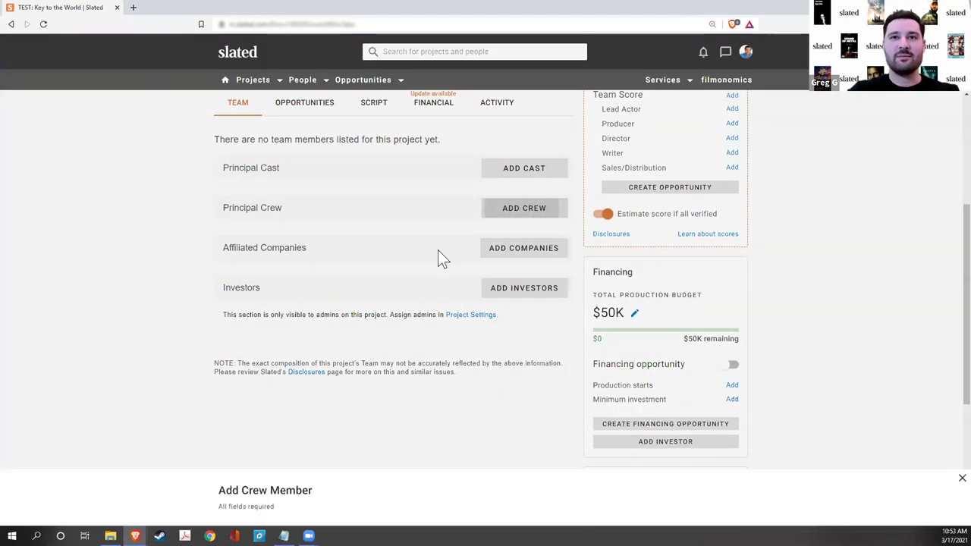
pyautogui.click(316, 391)
pyautogui.write('greg gertmenian')
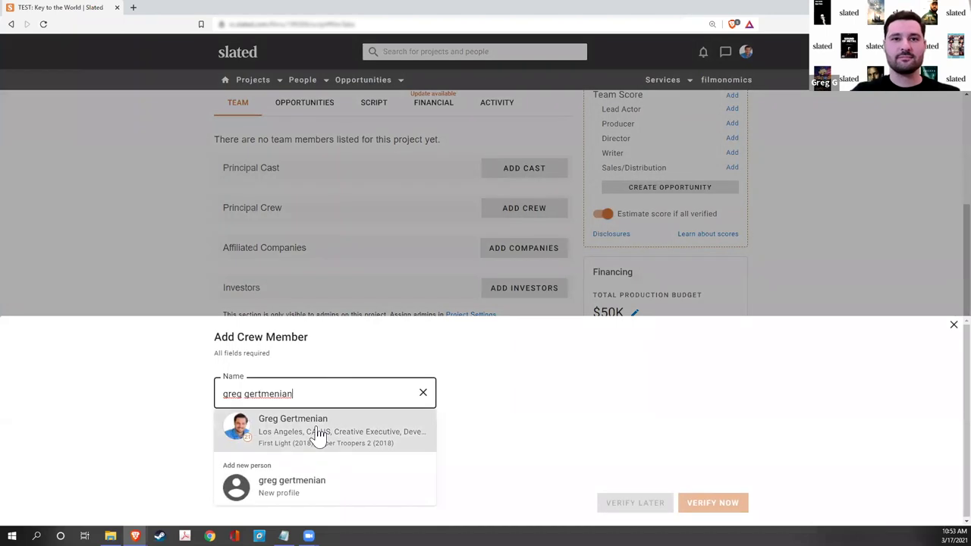
pyautogui.click(318, 431)
pyautogui.click(261, 460)
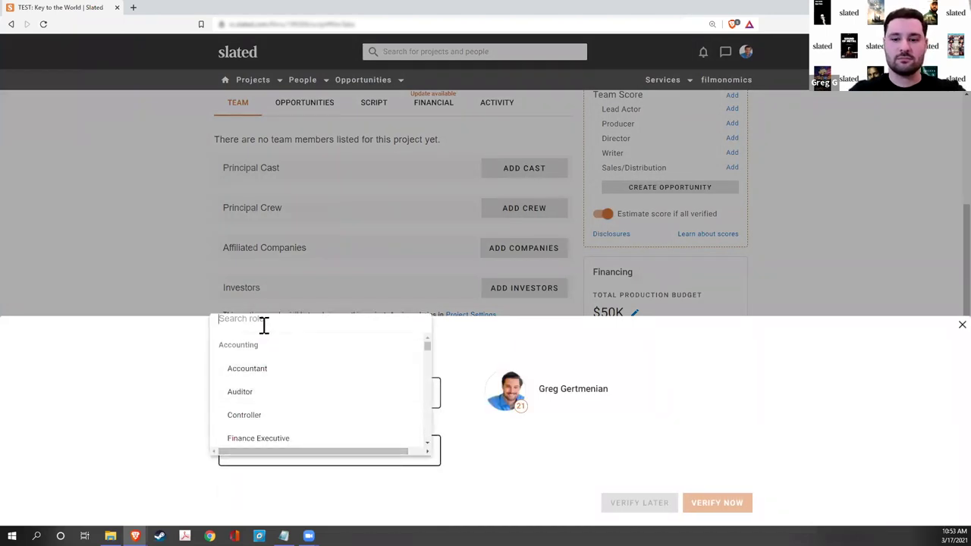
pyautogui.write('prod')
pyautogui.click(271, 371)
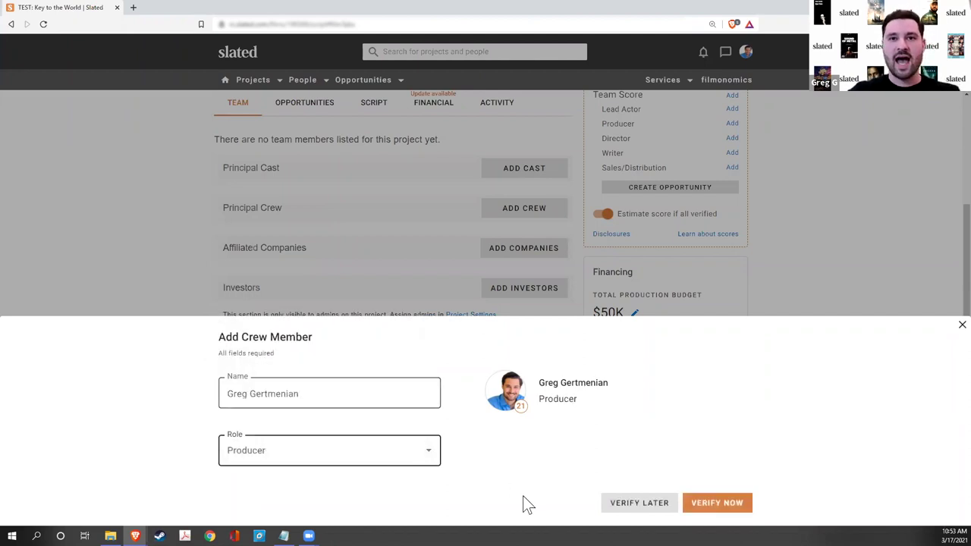
pyautogui.click(716, 510)
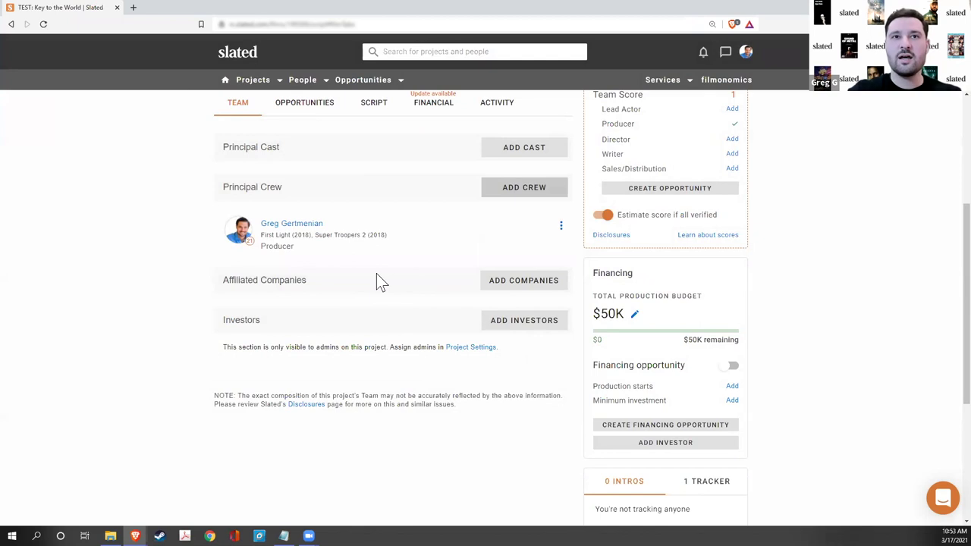
pyautogui.scroll(2, 379, 282)
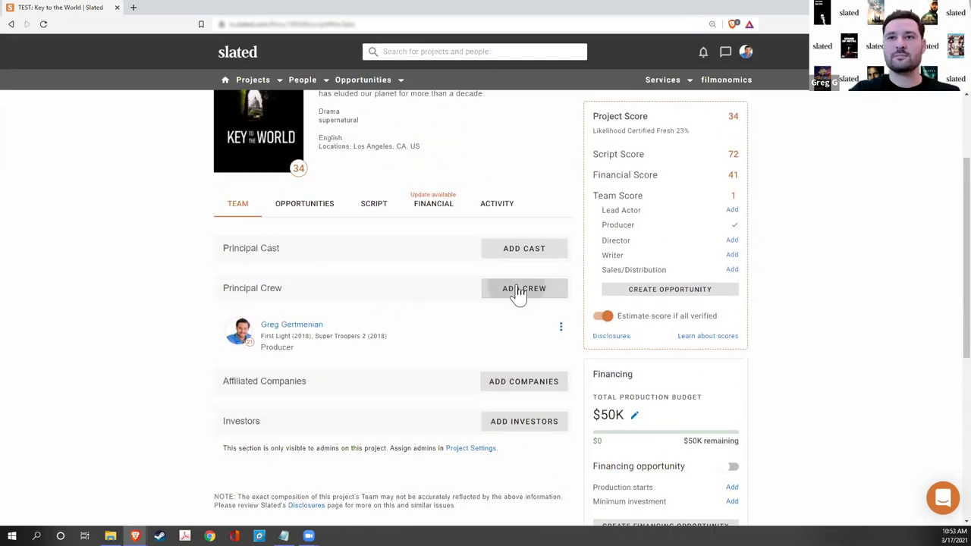
# - Add a crew member from the suggestions as an unverified Producer
pyautogui.click(517, 291)
pyautogui.click(258, 388)
pyautogui.write('fernando lour')
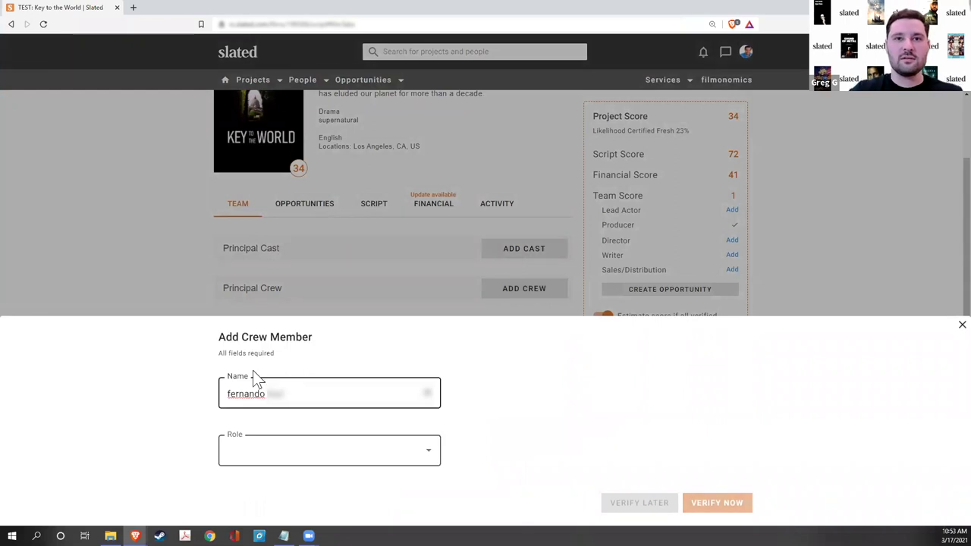
pyautogui.click(293, 432)
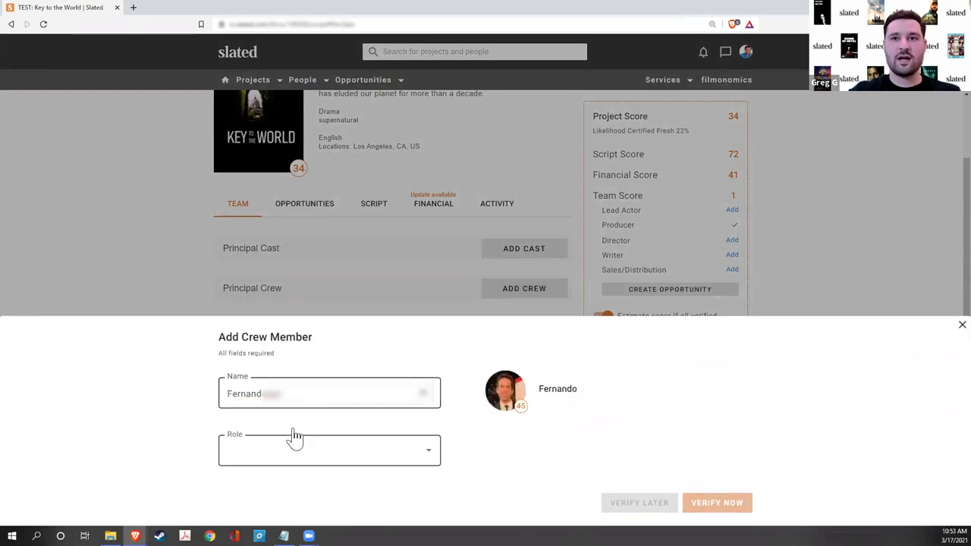
pyautogui.click(298, 455)
pyautogui.click(245, 331)
pyautogui.write('producer')
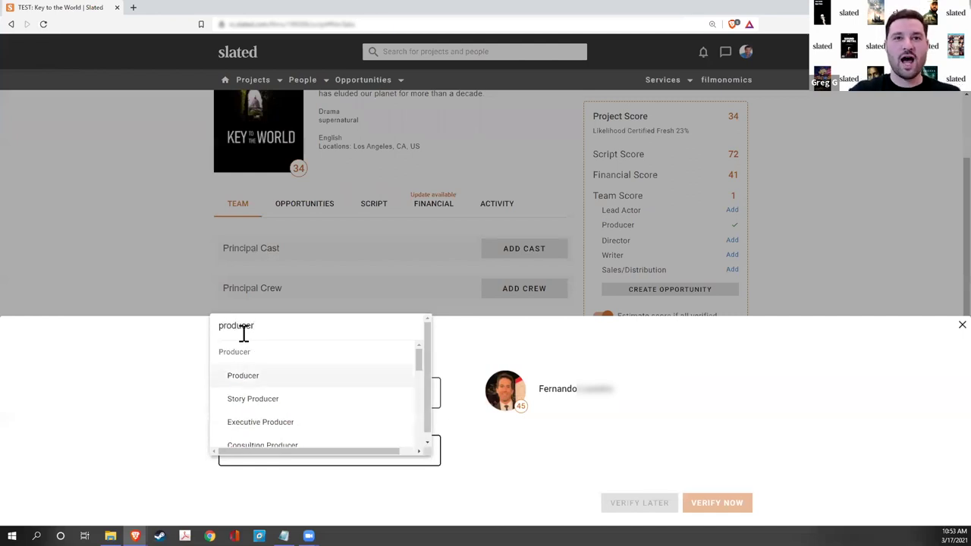
pyautogui.click(243, 376)
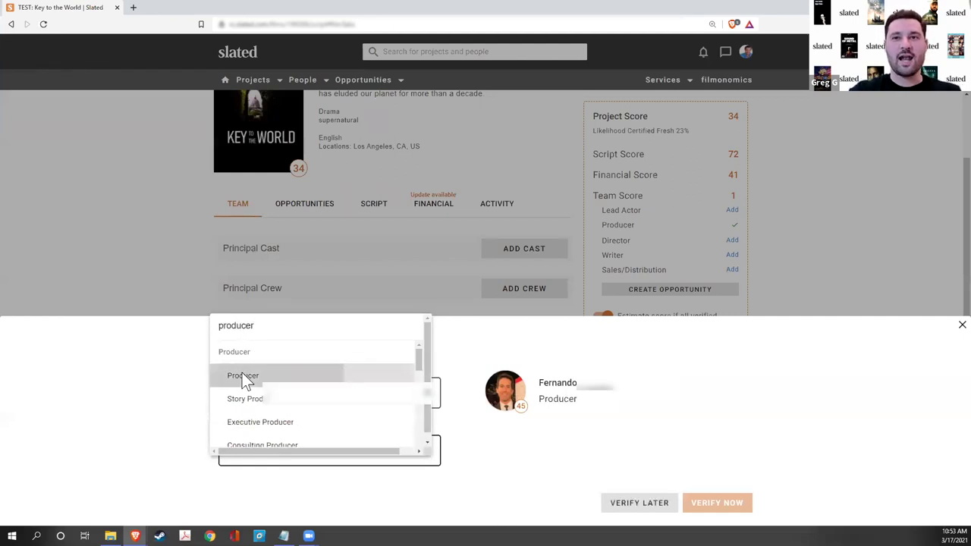
pyautogui.click(631, 507)
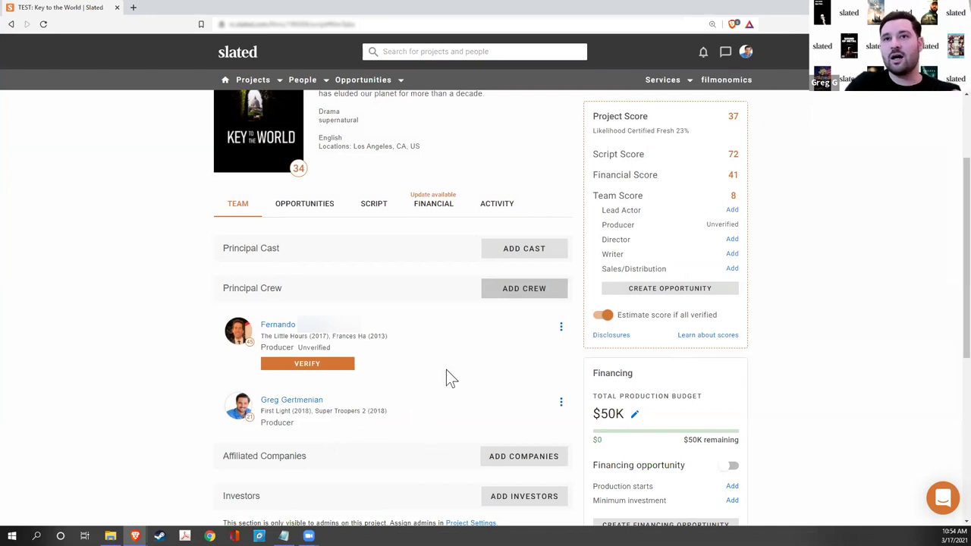
# - Add another crew member as an unverified Director
pyautogui.click(486, 295)
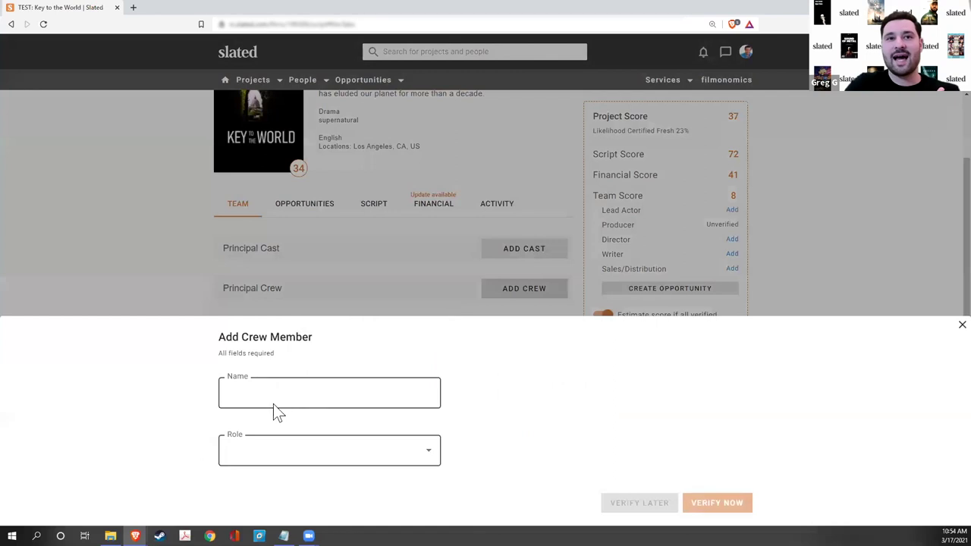
pyautogui.click(267, 401)
pyautogui.write('gustav')
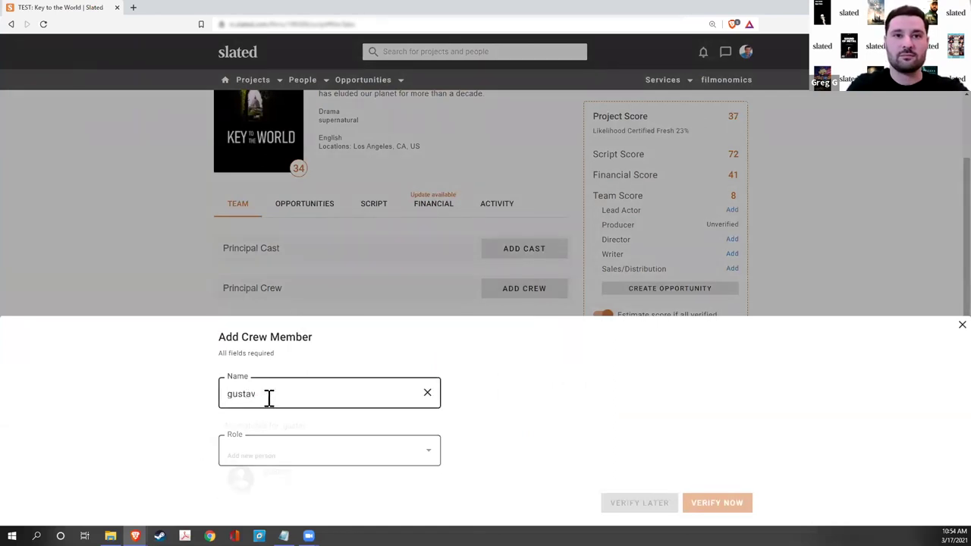
pyautogui.write(' m')
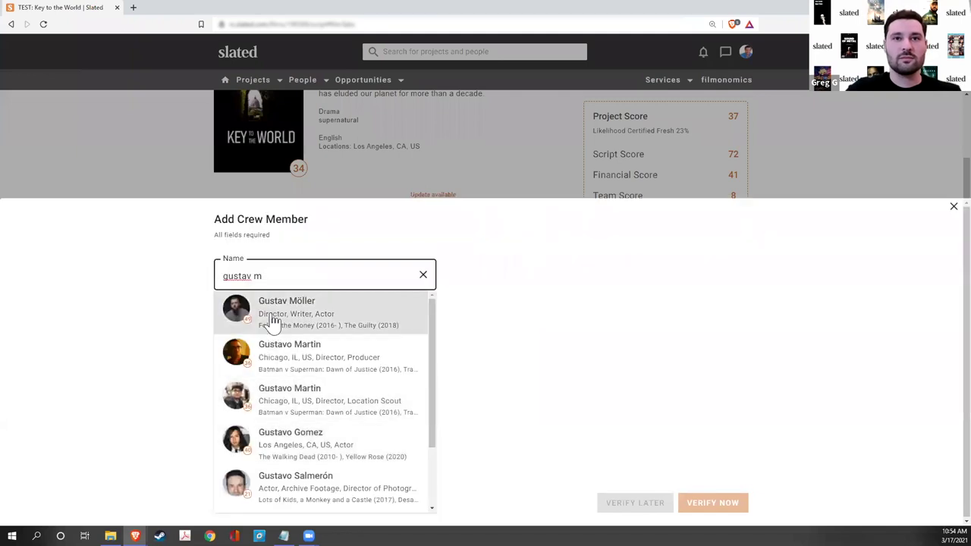
pyautogui.click(271, 321)
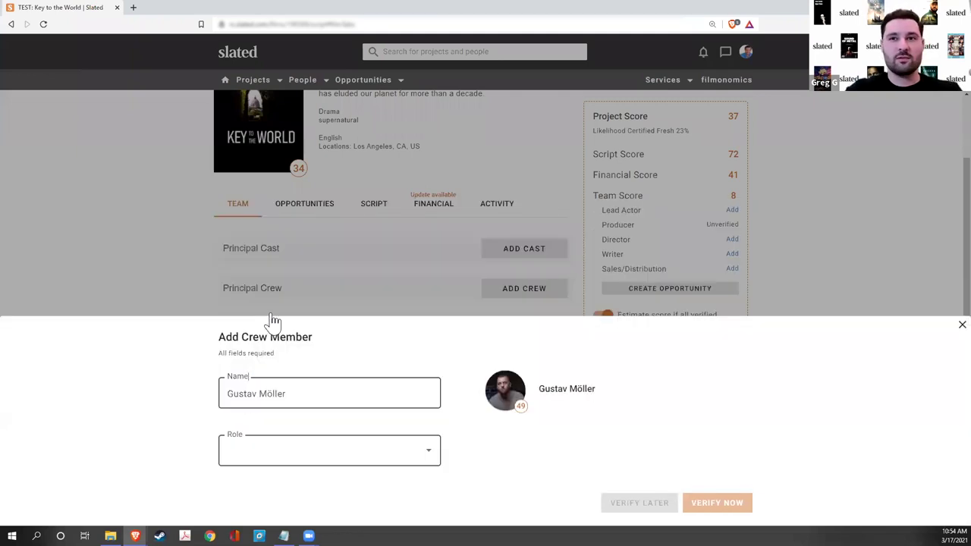
pyautogui.click(257, 458)
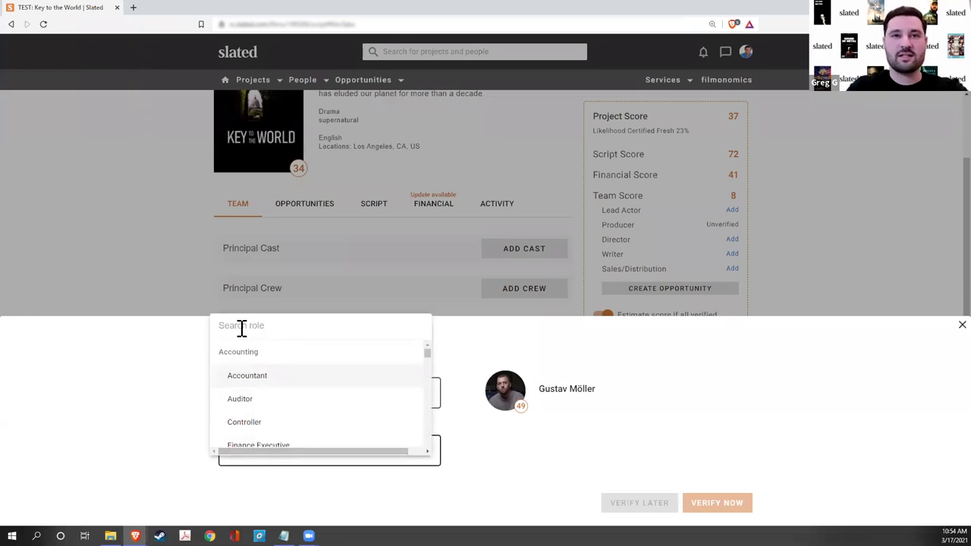
pyautogui.write('director')
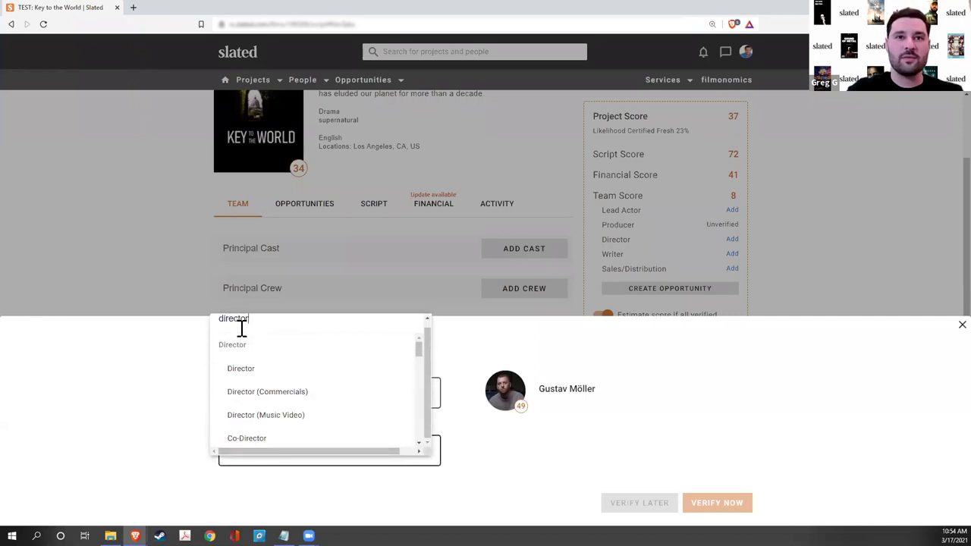
pyautogui.click(247, 368)
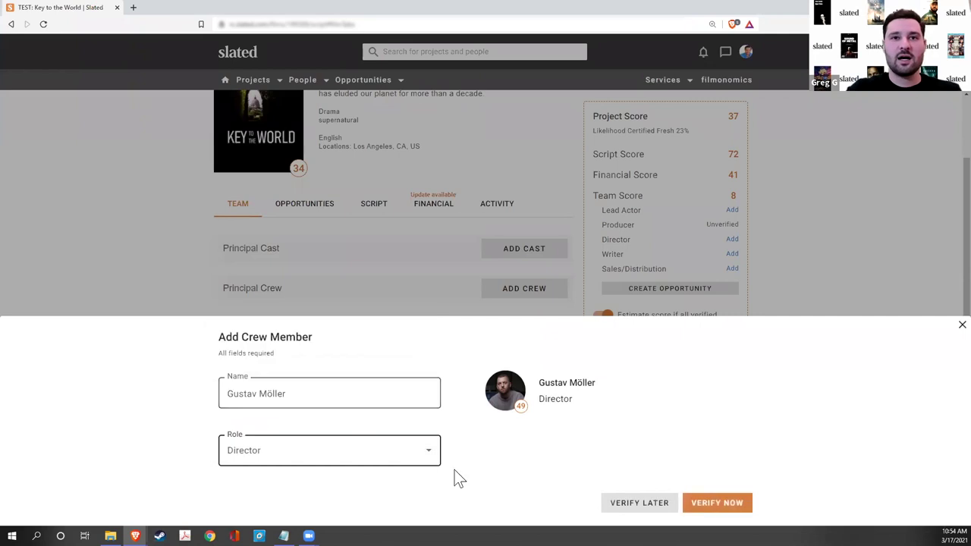
pyautogui.click(630, 504)
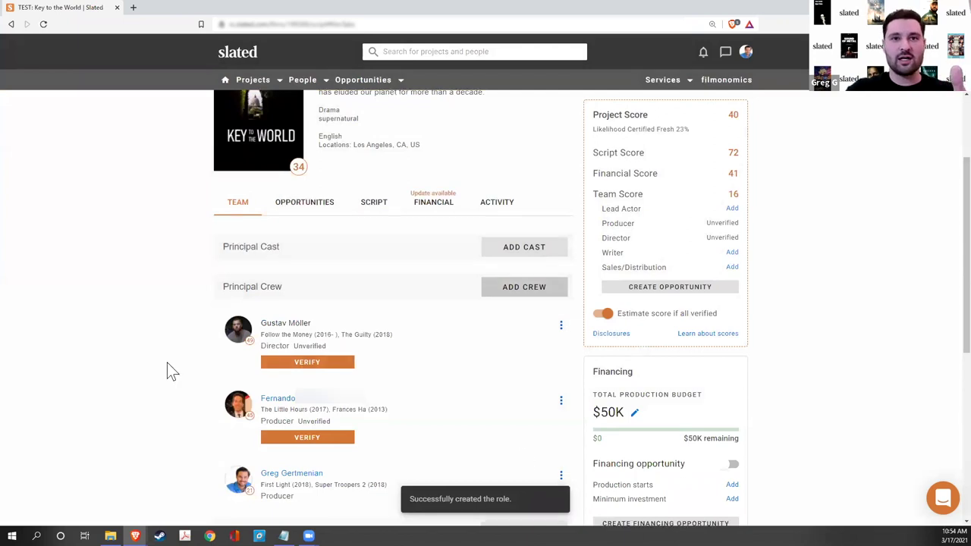
pyautogui.scroll(-1, 167, 363)
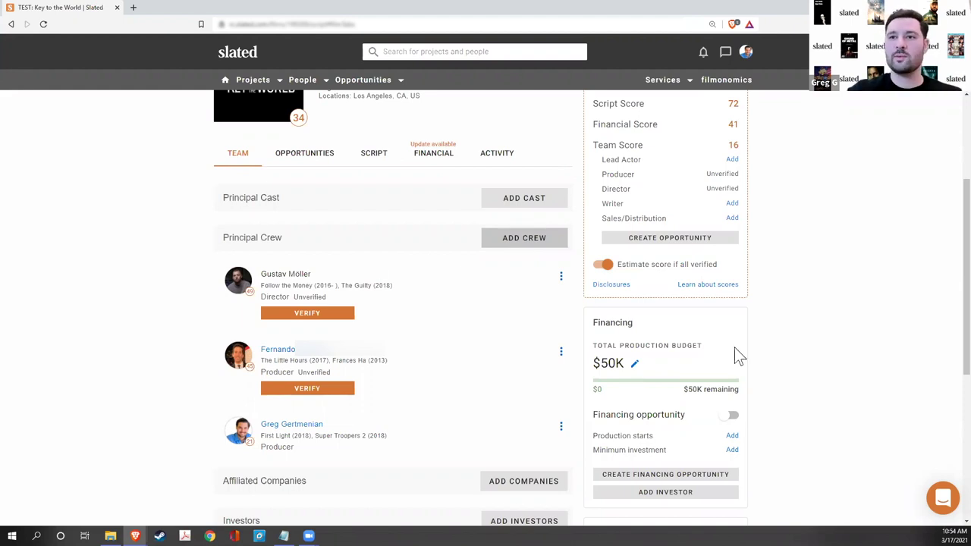
# - Open the $50,000 Total Production Budget in the Financing panel for editing
pyautogui.click(636, 366)
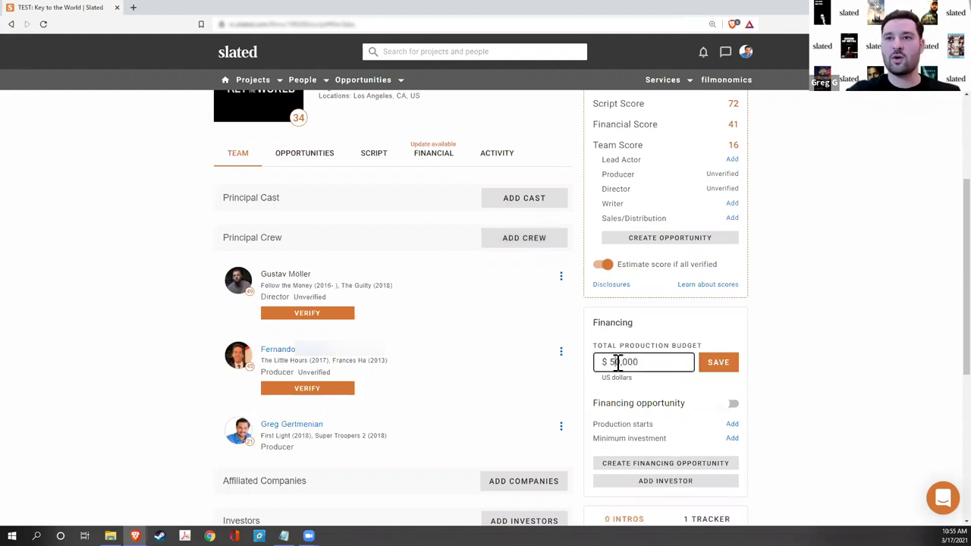
# - Change the total production budget to $1,050,000 and save it
pyautogui.write('1')
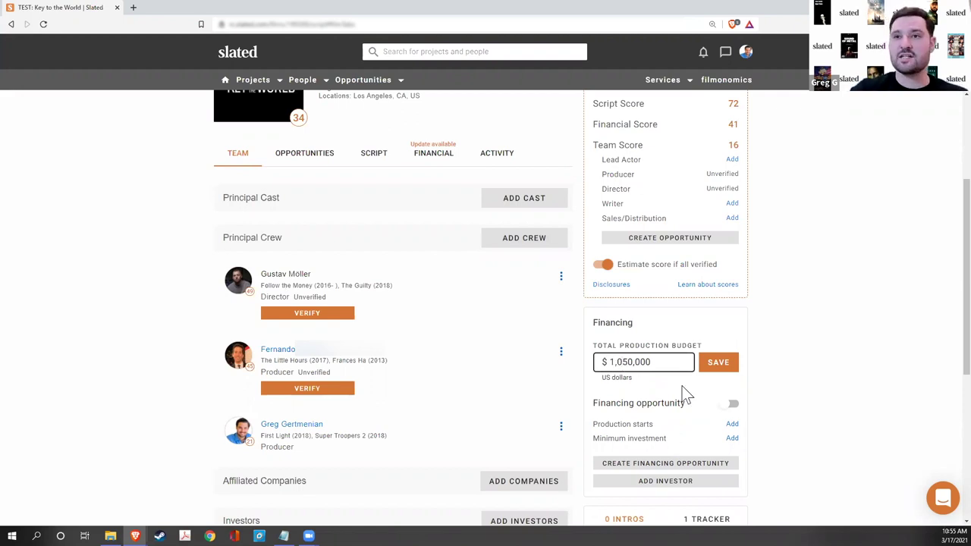
pyautogui.click(711, 364)
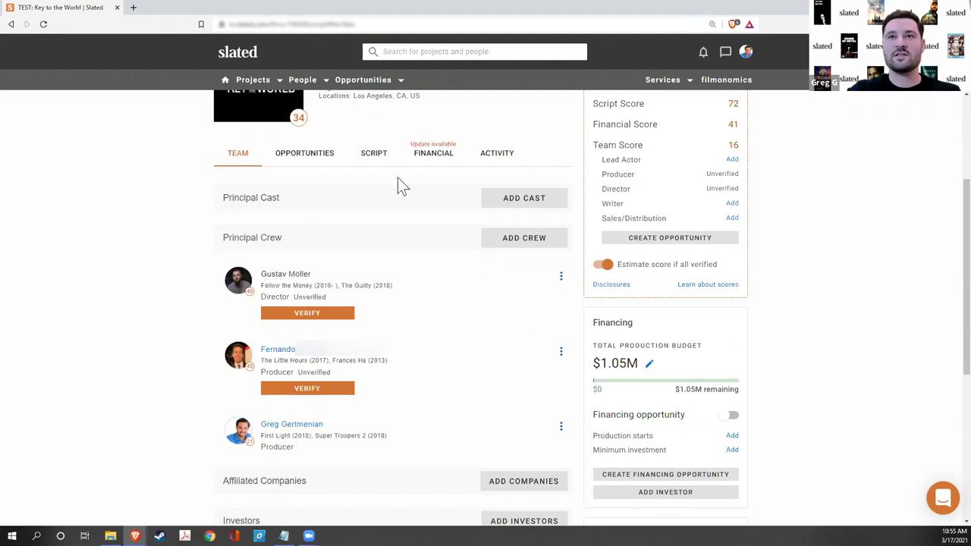
pyautogui.click(430, 155)
# - Update the Financial Analysis and review the new scores: Project 47, Financial 63, 22% certified-fresh
pyautogui.click(488, 184)
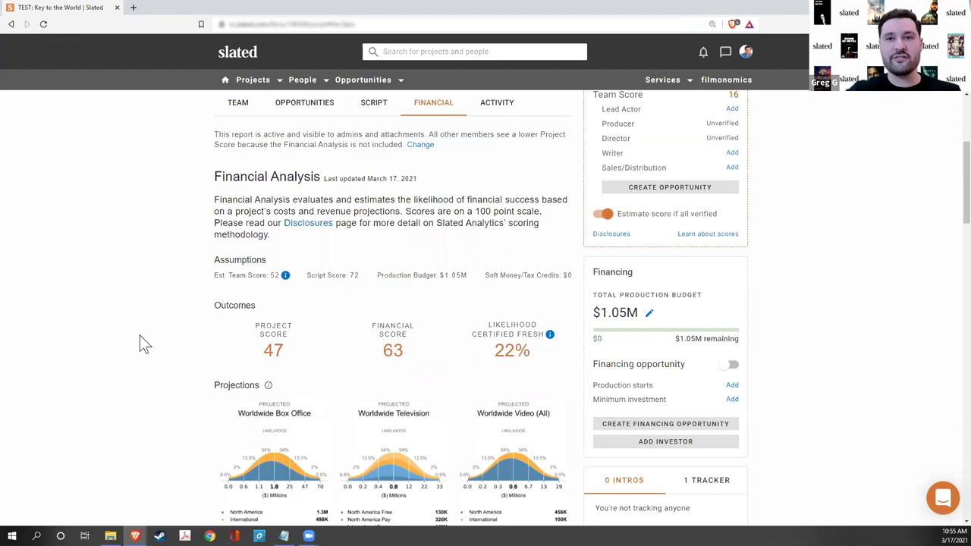
pyautogui.scroll(-5, 140, 335)
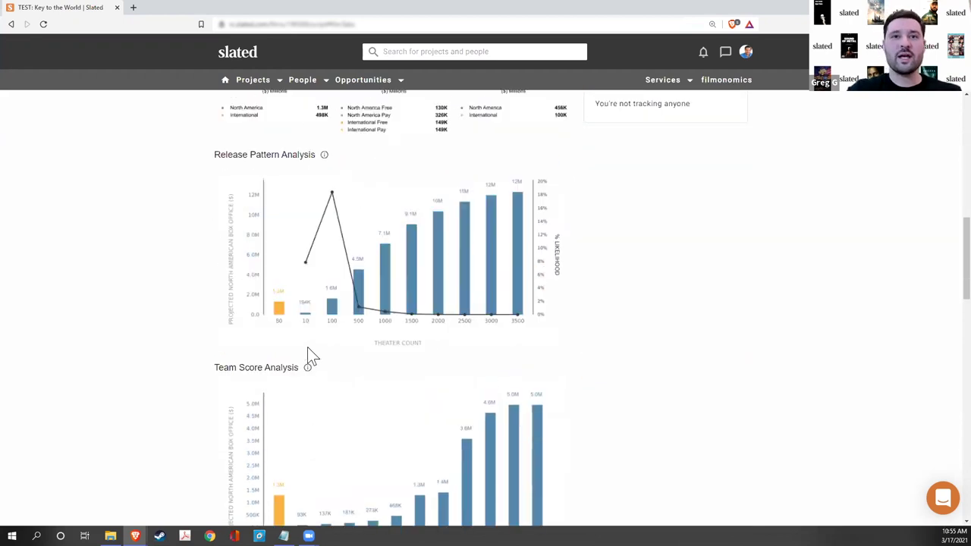
pyautogui.scroll(3, 283, 320)
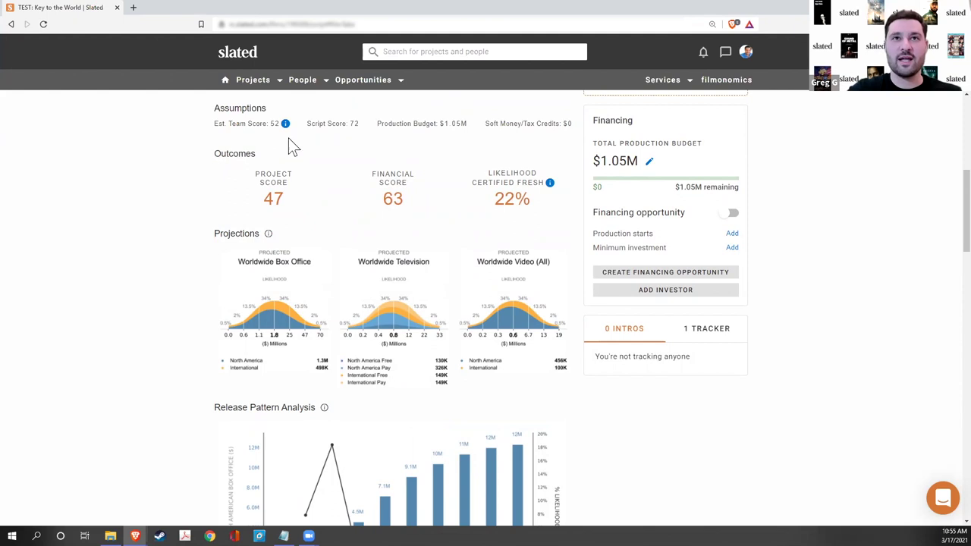
pyautogui.moveTo(271, 124); pyautogui.dragTo(278, 127)
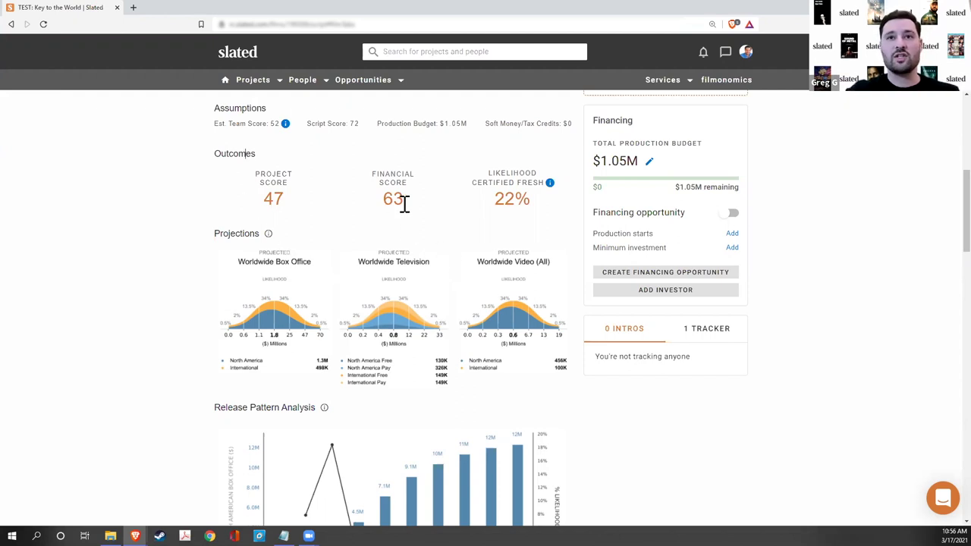
pyautogui.scroll(4, 425, 296)
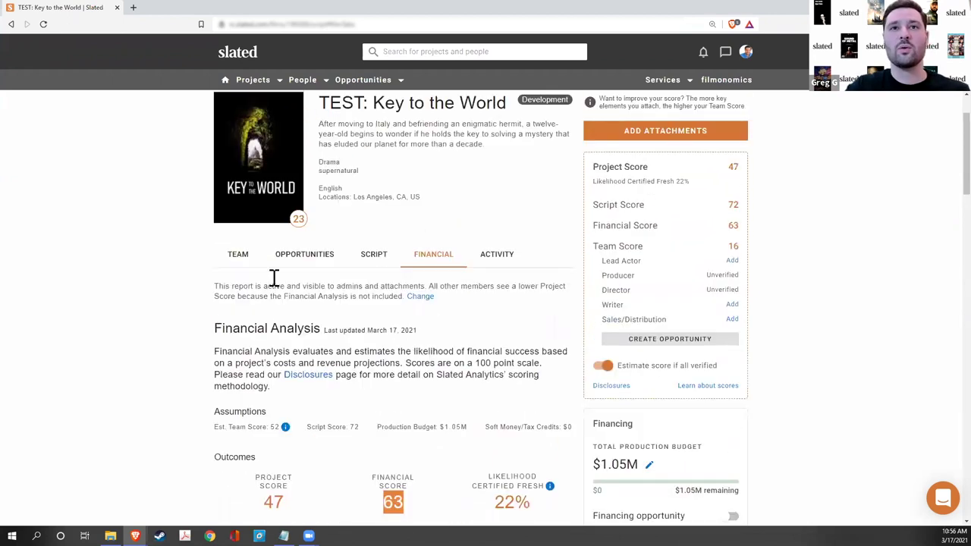
pyautogui.click(317, 258)
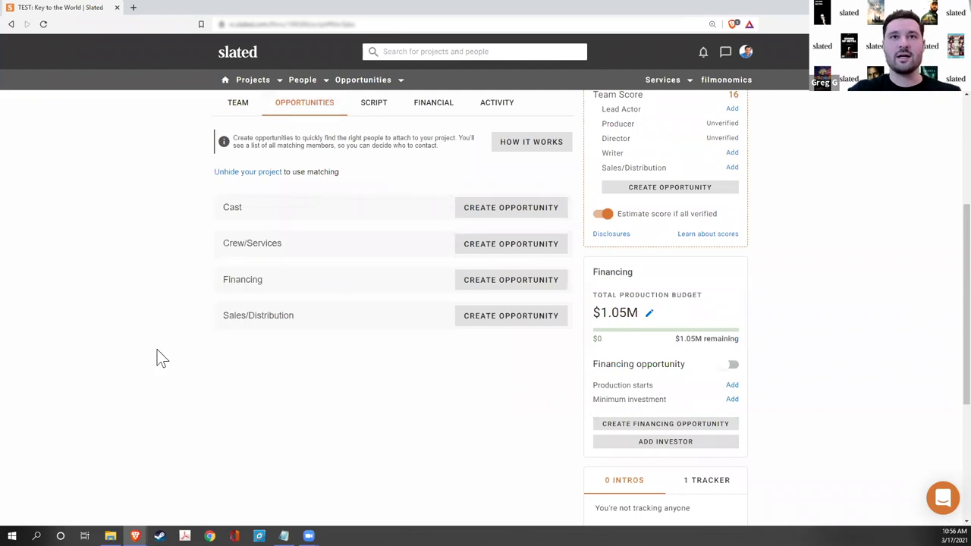
# - Create a new Crew/Services opportunity with Producer as the role type
pyautogui.scroll(1, 159, 358)
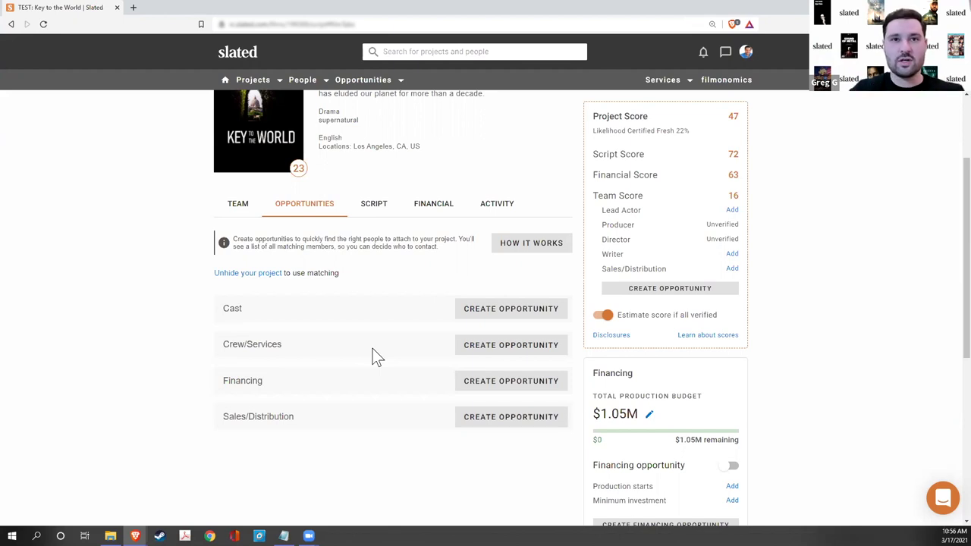
pyautogui.click(479, 349)
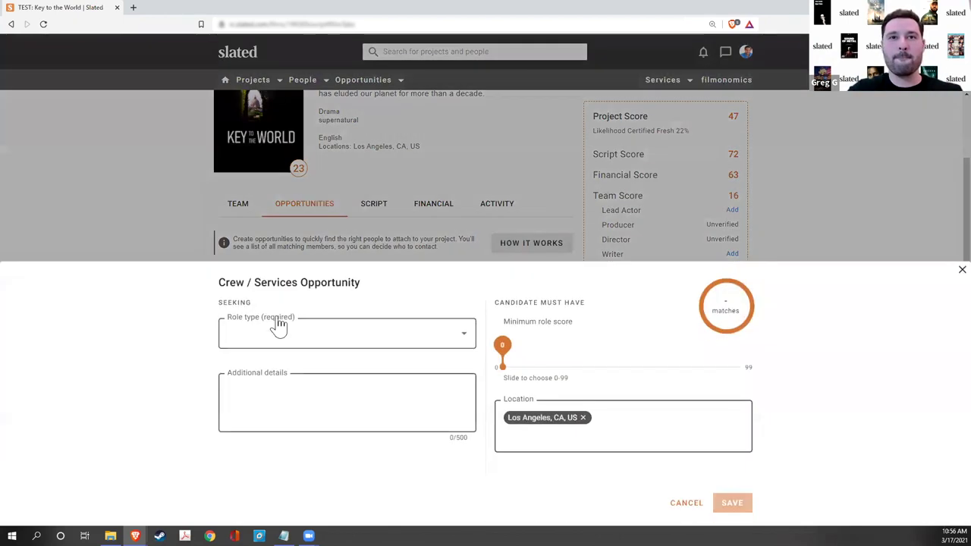
pyautogui.click(278, 333)
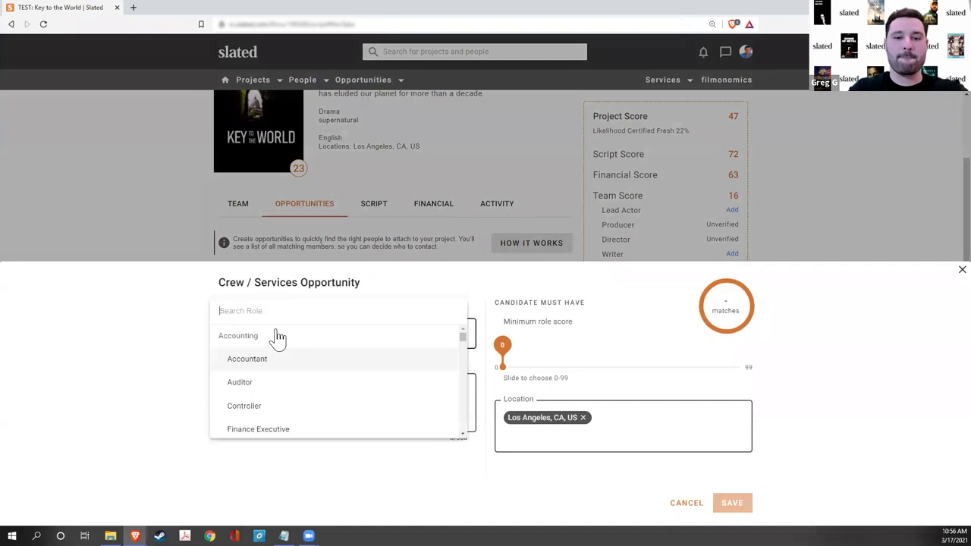
pyautogui.write('produc')
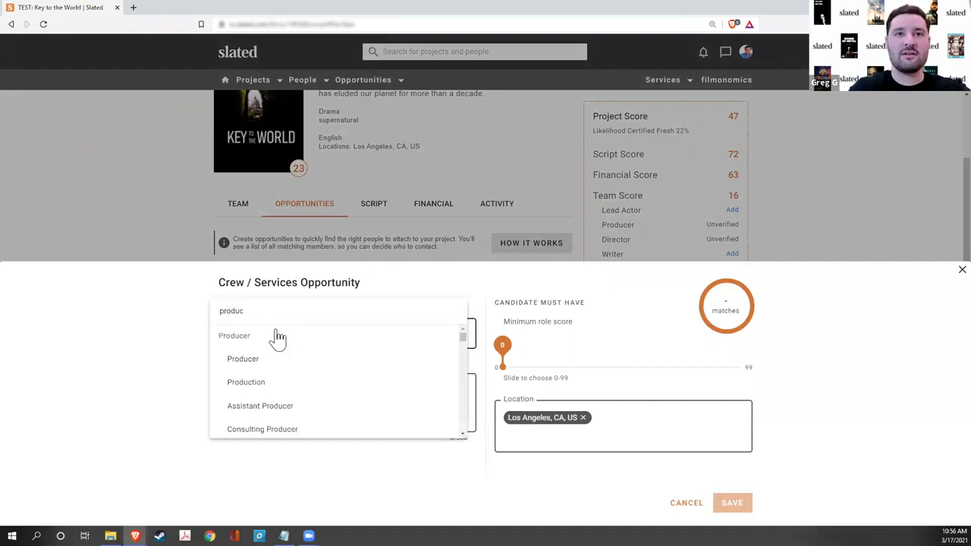
pyautogui.click(264, 360)
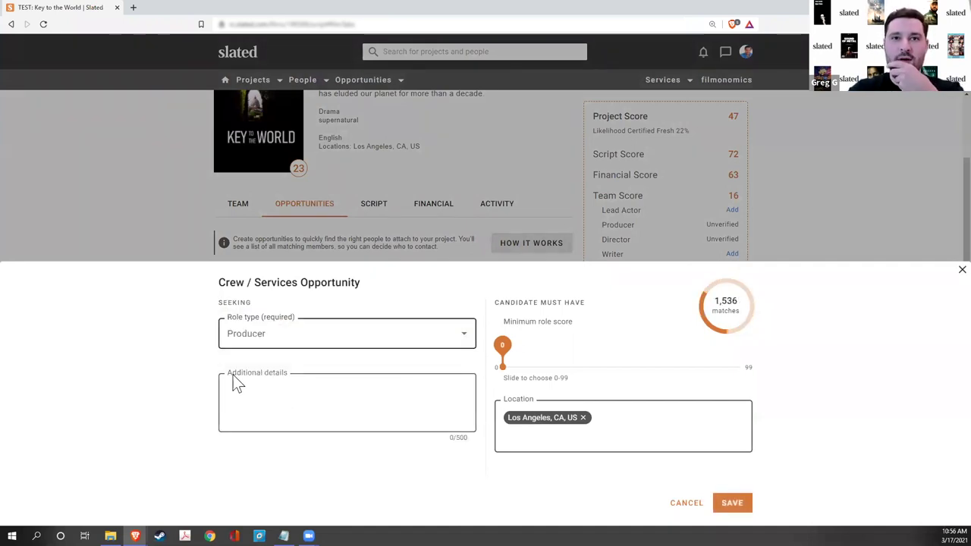
# - Add the details 'I need help!', set minimum role score to 20, and save
pyautogui.click(250, 406)
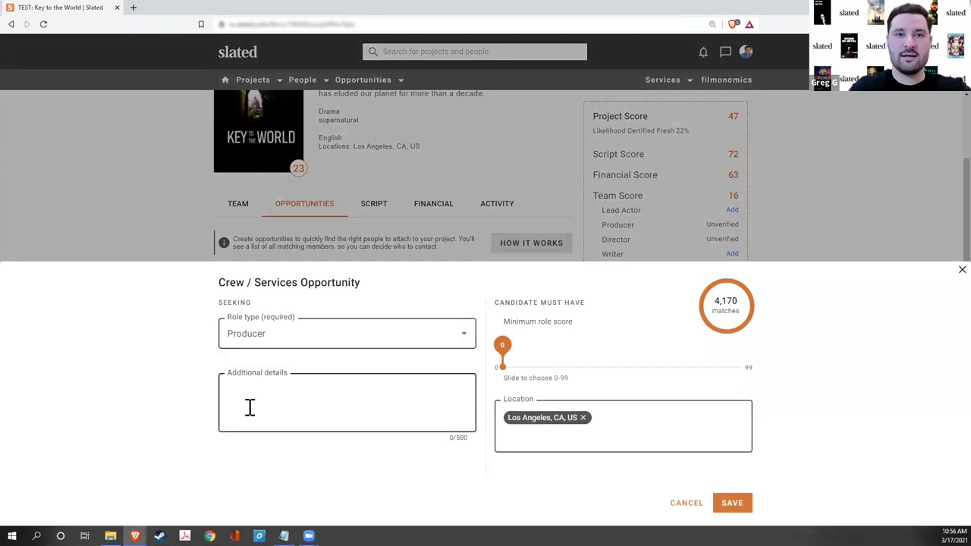
pyautogui.write('I')
pyautogui.press('BackSpace')
pyautogui.write('We nee')
pyautogui.press('BackSpace')
pyautogui.press('BackSpace')
pyautogui.press('BackSpace')
pyautogui.press('BackSpace')
pyautogui.press('BackSpace')
pyautogui.press('BackSpace')
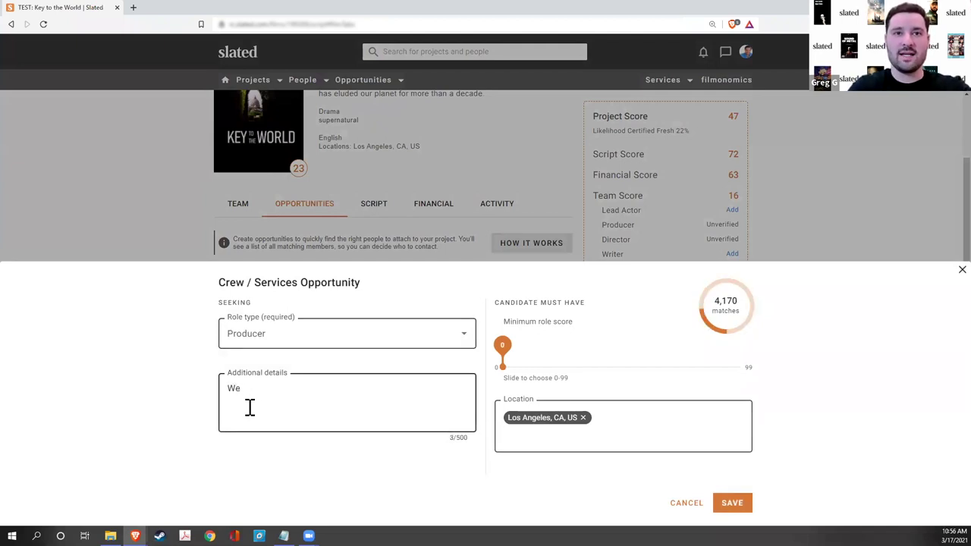
pyautogui.write('I ne')
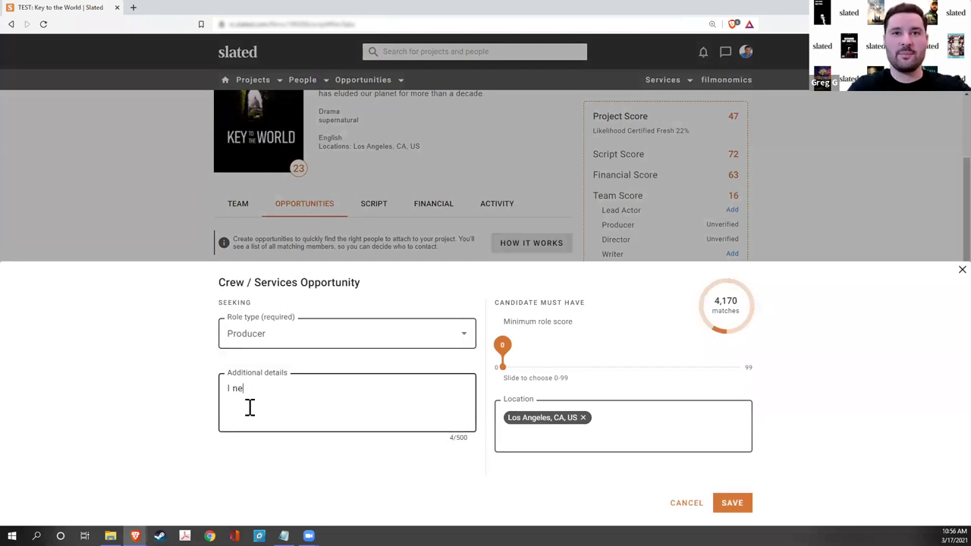
pyautogui.write('ed help')
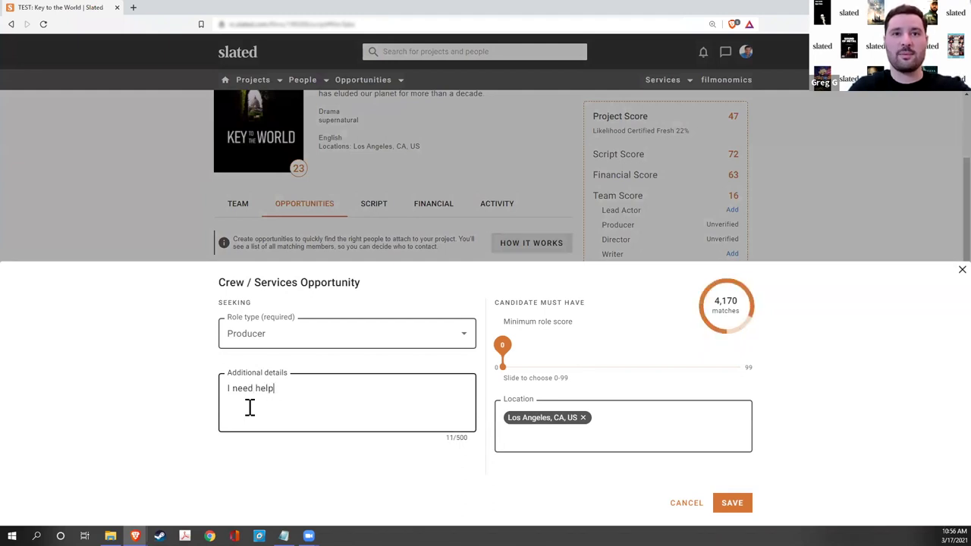
pyautogui.write('!')
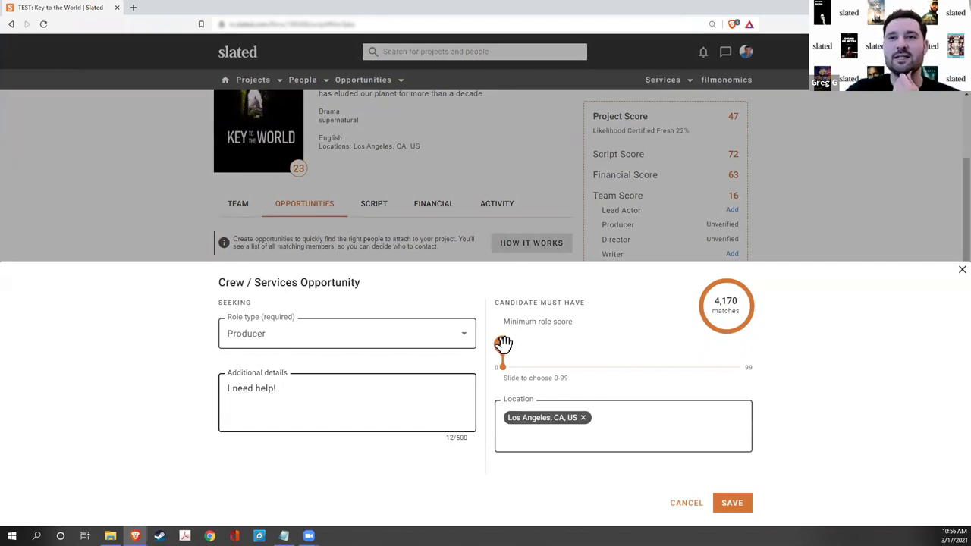
pyautogui.moveTo(505, 346); pyautogui.dragTo(550, 350)
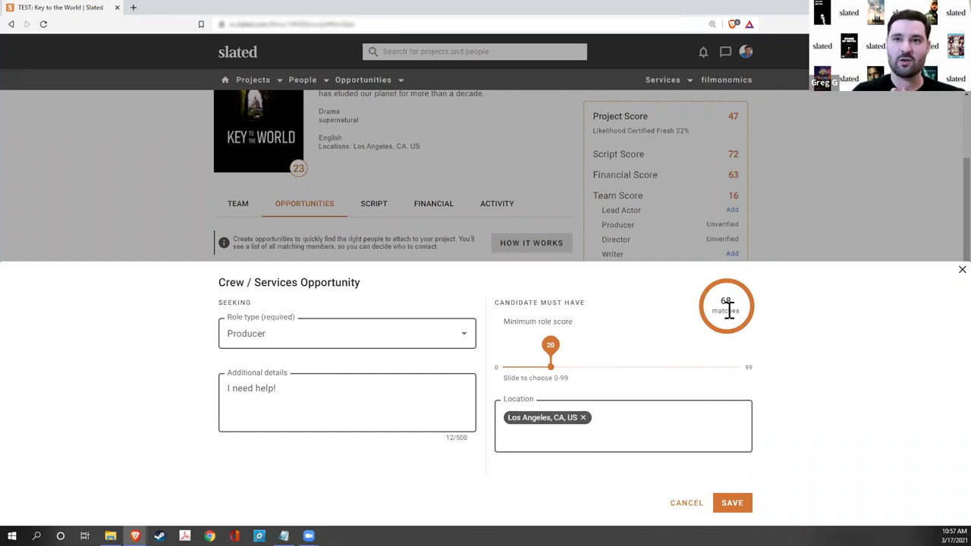
pyautogui.click(733, 503)
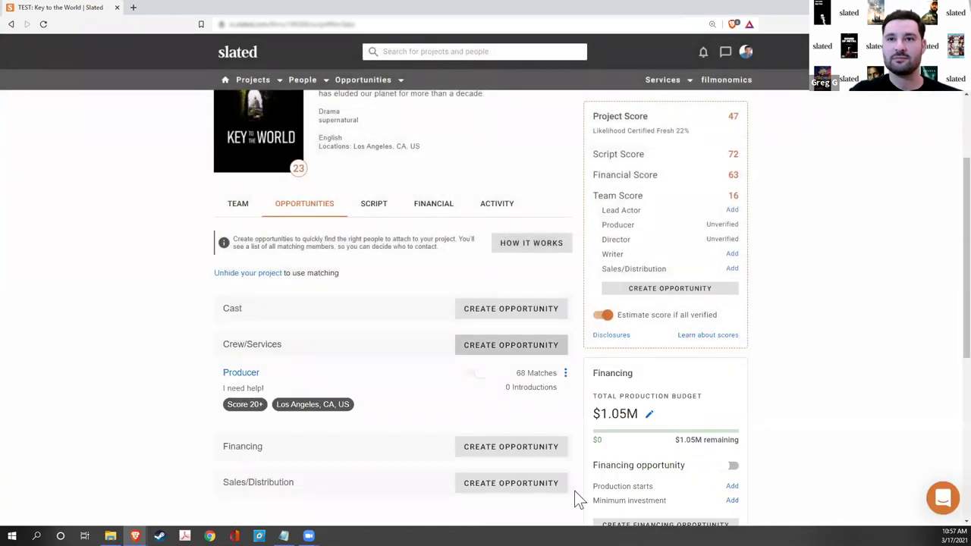
pyautogui.scroll(-1, 470, 312)
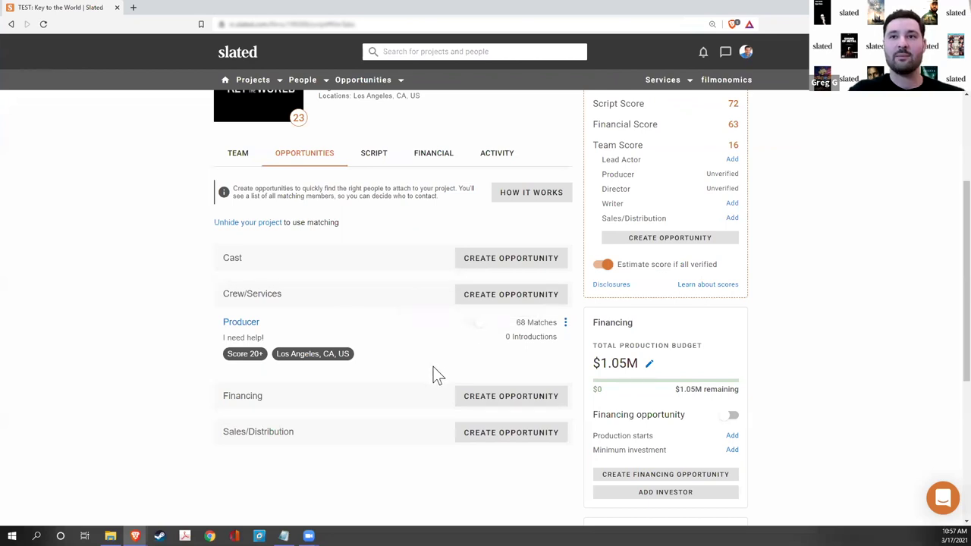
pyautogui.scroll(4, 433, 366)
pyautogui.scroll(-2, 400, 415)
pyautogui.scroll(-1, 402, 417)
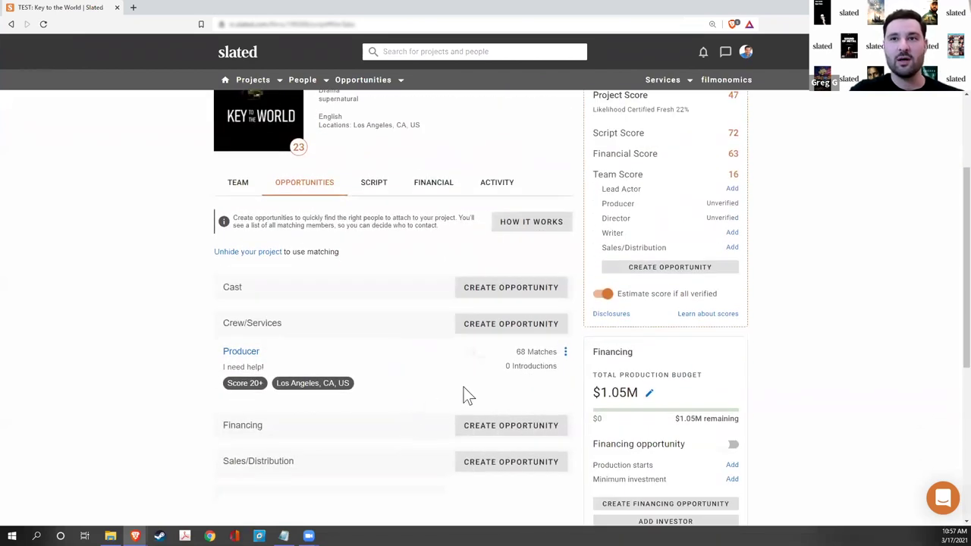
pyautogui.scroll(-1, 477, 372)
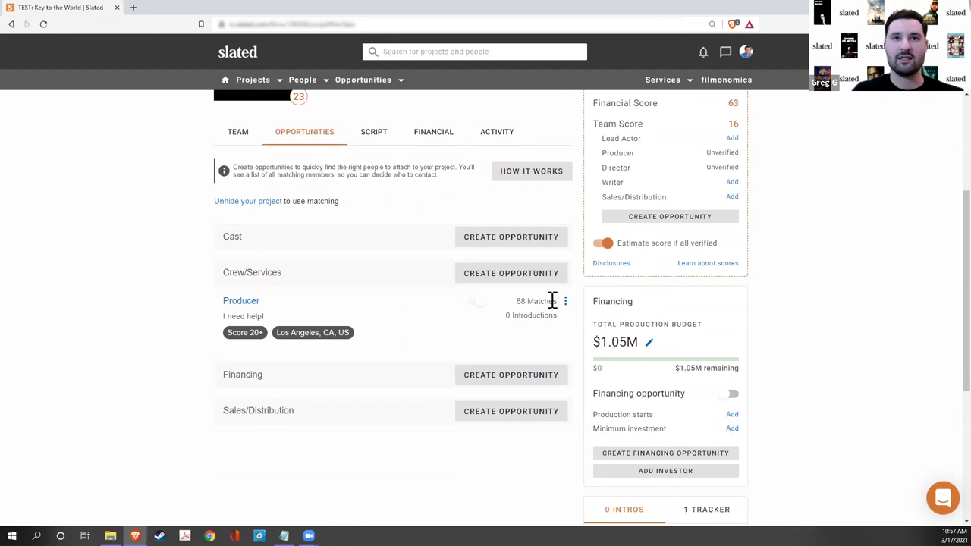
pyautogui.click(479, 384)
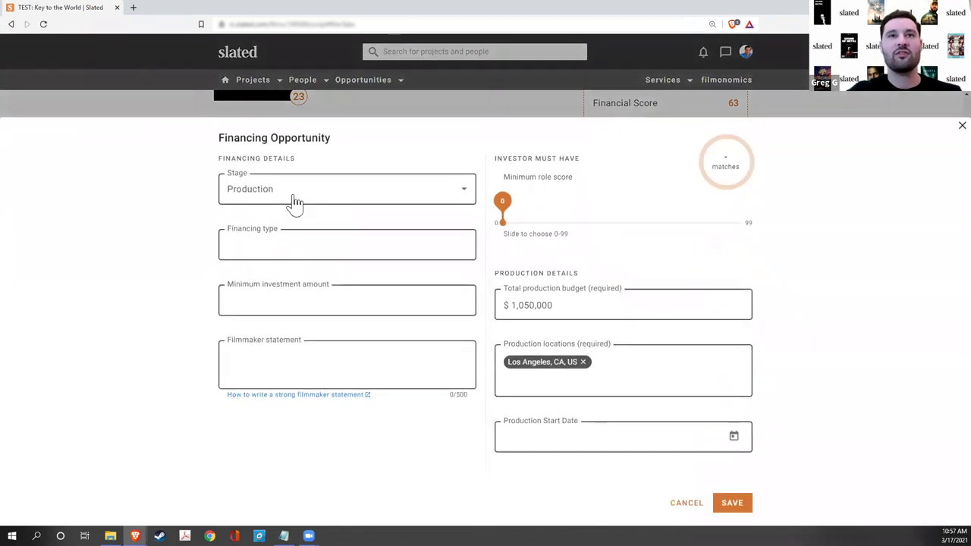
pyautogui.click(274, 247)
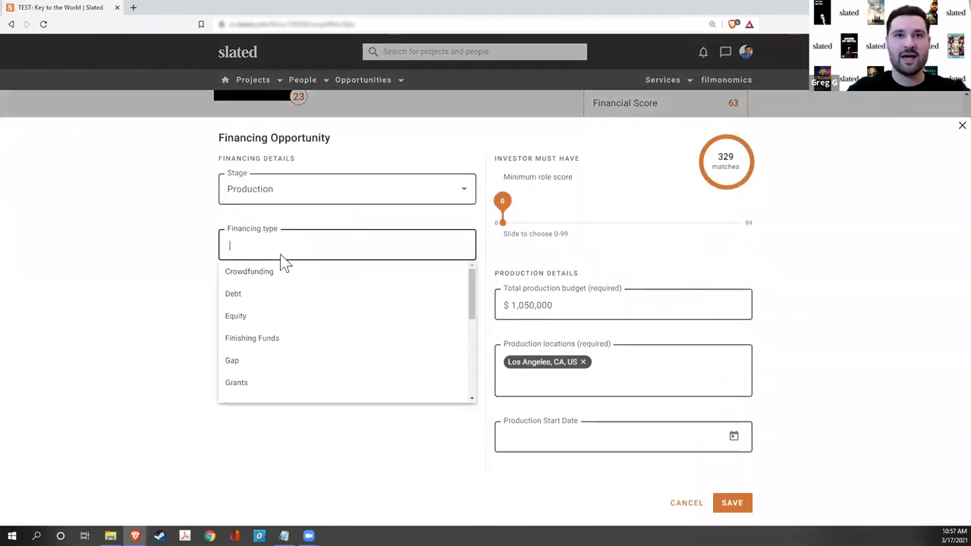
pyautogui.click(258, 328)
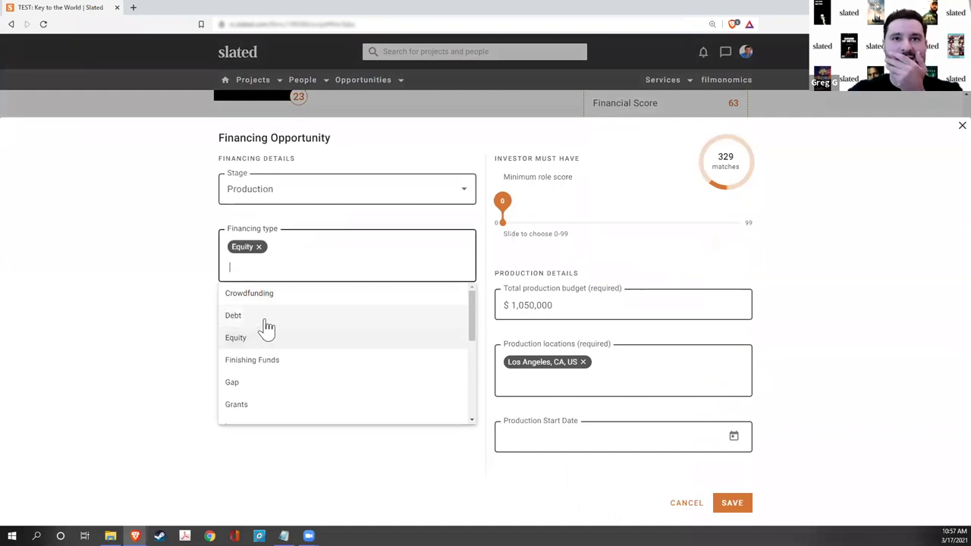
pyautogui.click(151, 318)
pyautogui.click(318, 263)
pyautogui.write('de')
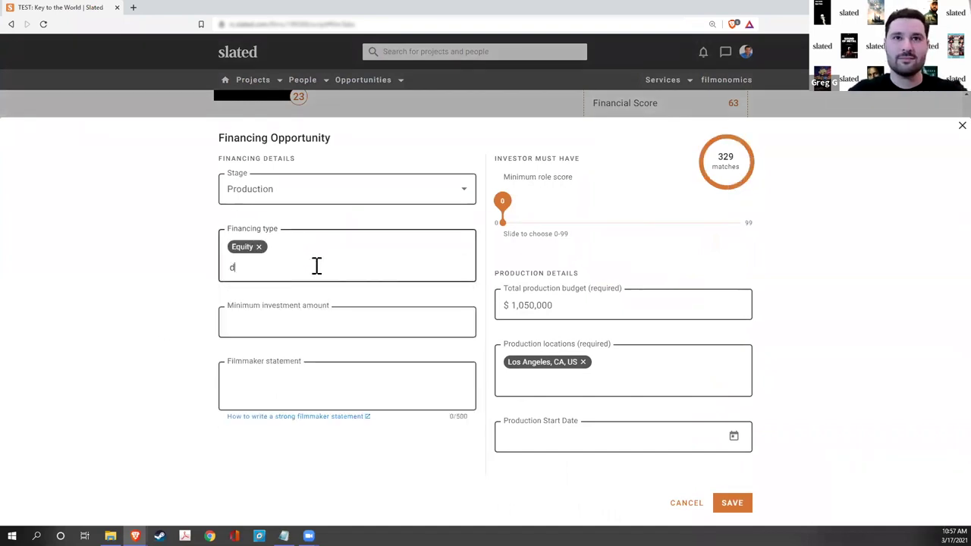
pyautogui.click(261, 298)
pyautogui.click(161, 348)
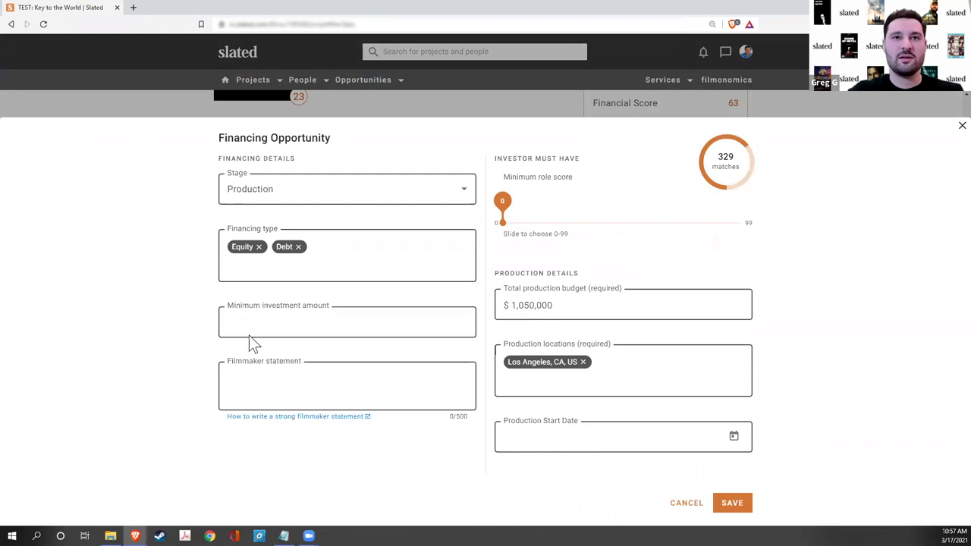
pyautogui.click(278, 321)
pyautogui.write('100000')
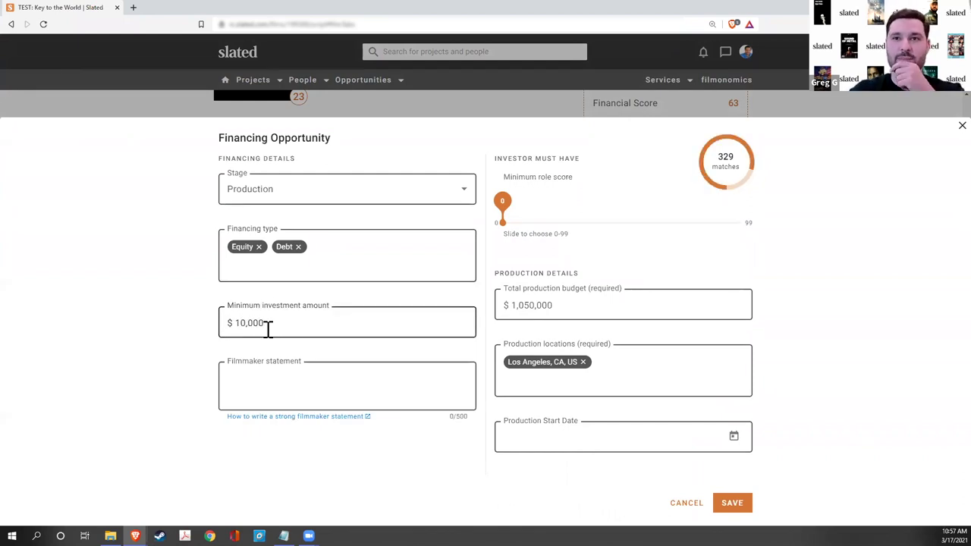
pyautogui.click(383, 470)
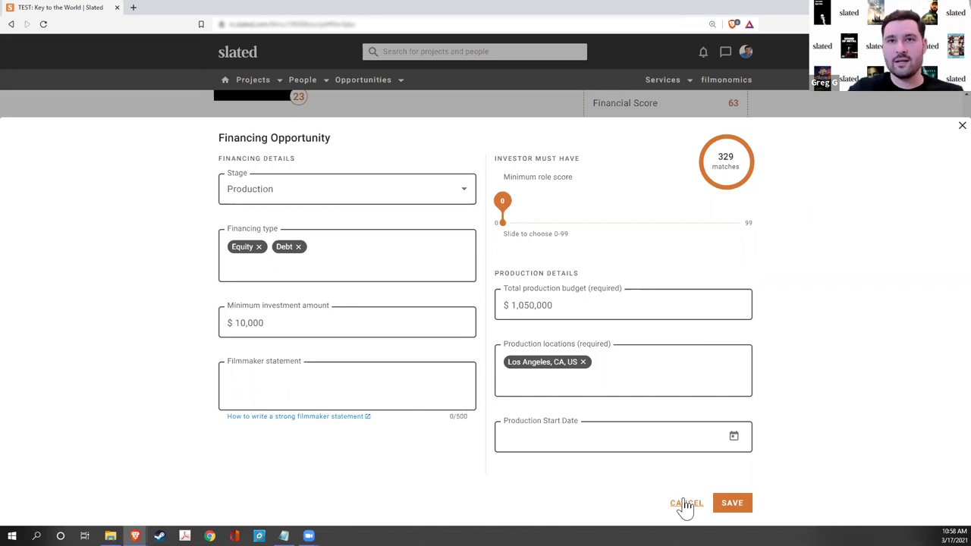
pyautogui.click(683, 502)
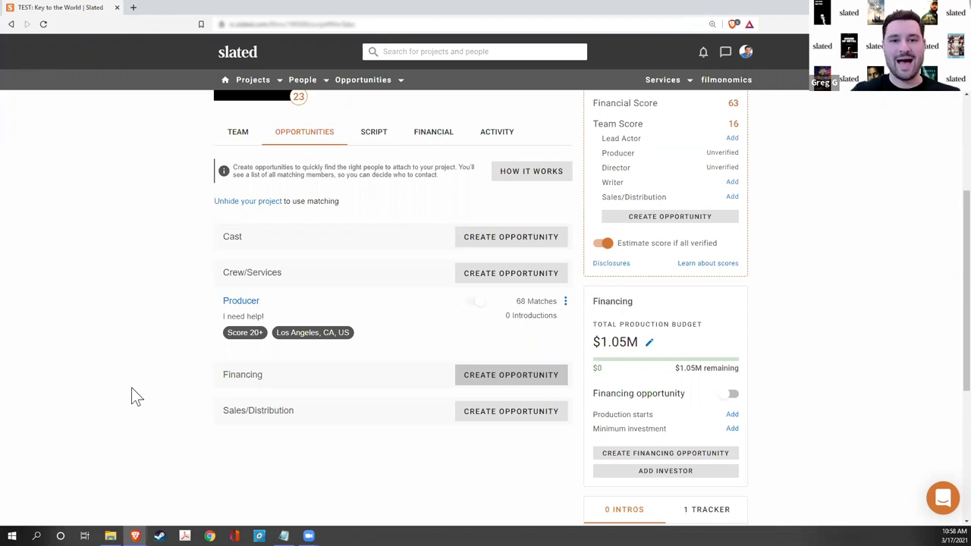
# - Switch to the Brave tab with the Sample Reports poster grid, zoom in, and scroll through it
pyautogui.moveTo(135, 535)
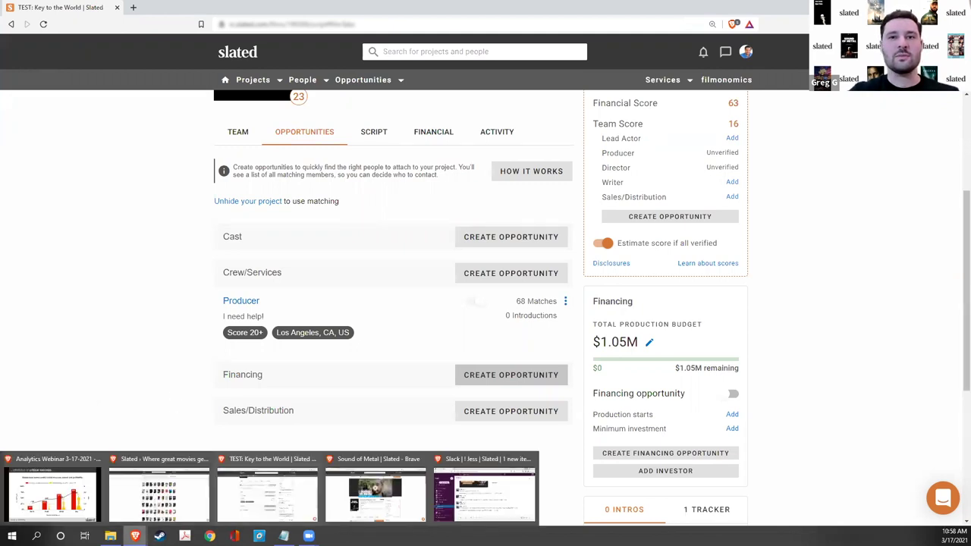
pyautogui.click(159, 512)
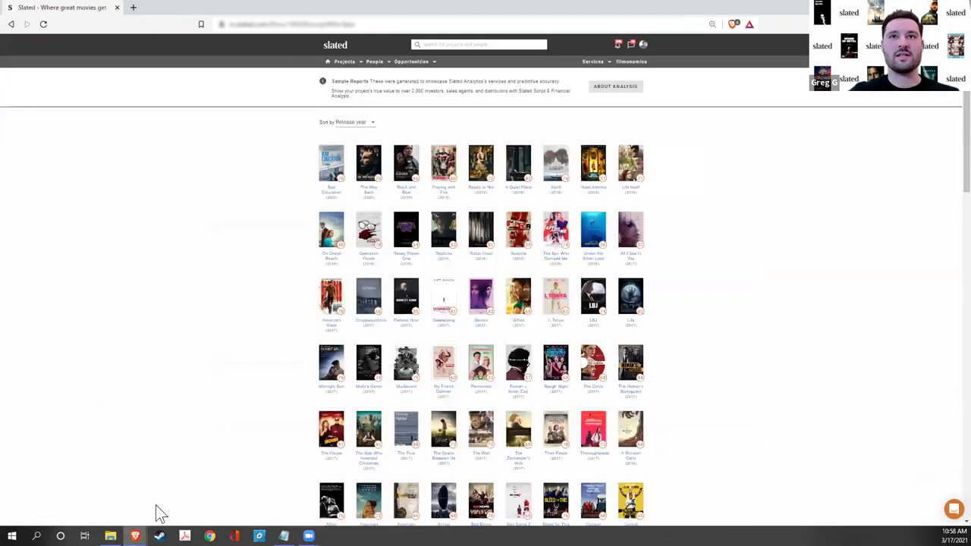
pyautogui.hotkey('ctrl', '+')
pyautogui.hotkey('ctrl', '+')
pyautogui.hotkey('ctrl', '+')
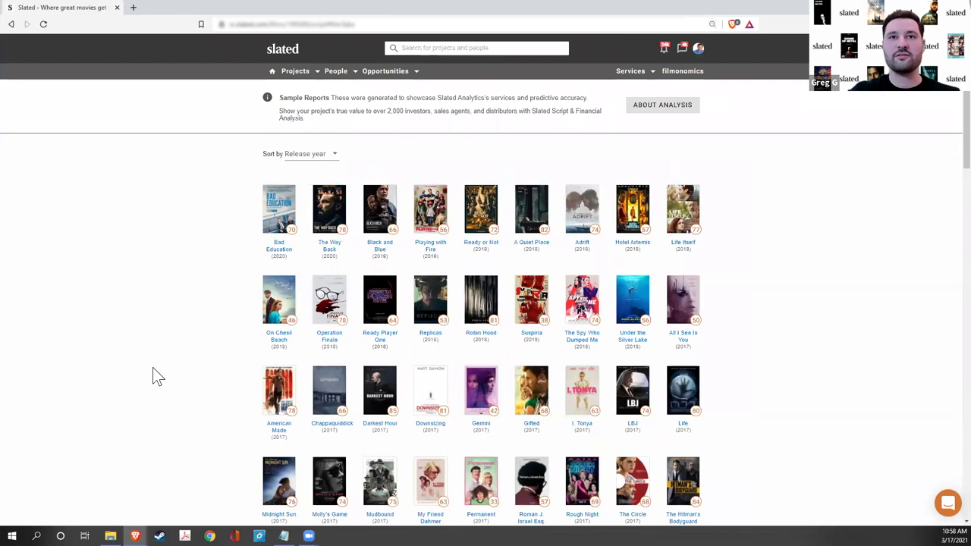
pyautogui.scroll(-3, 152, 377)
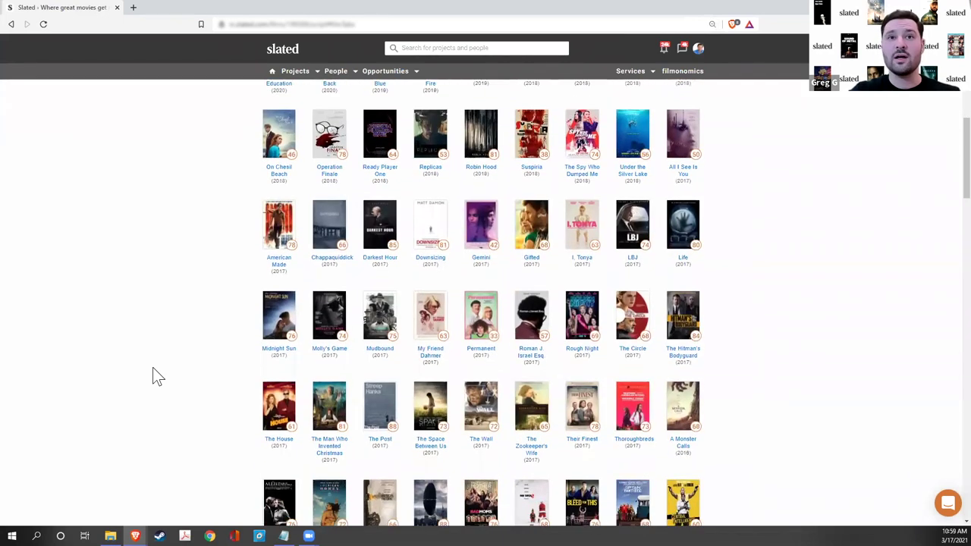
pyautogui.scroll(-3, 154, 371)
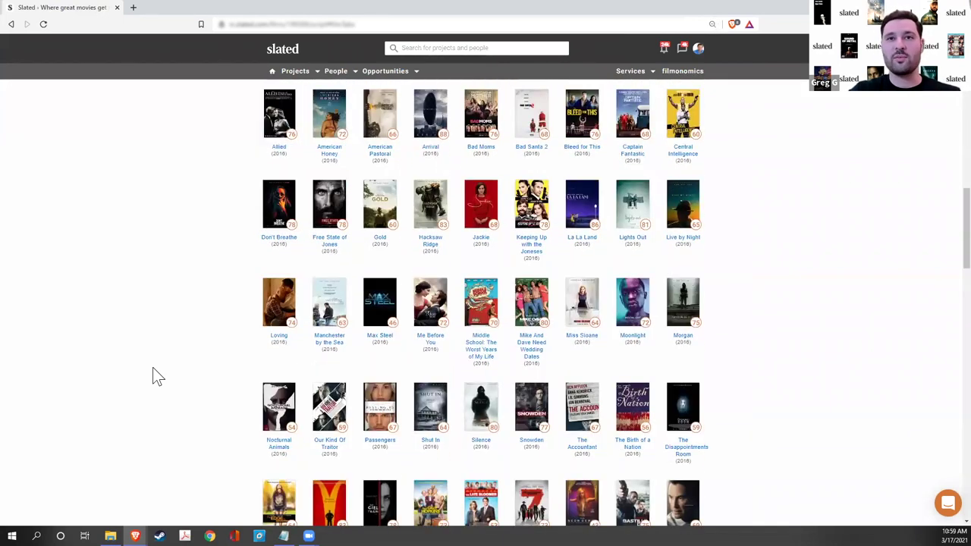
pyautogui.scroll(-3, 154, 372)
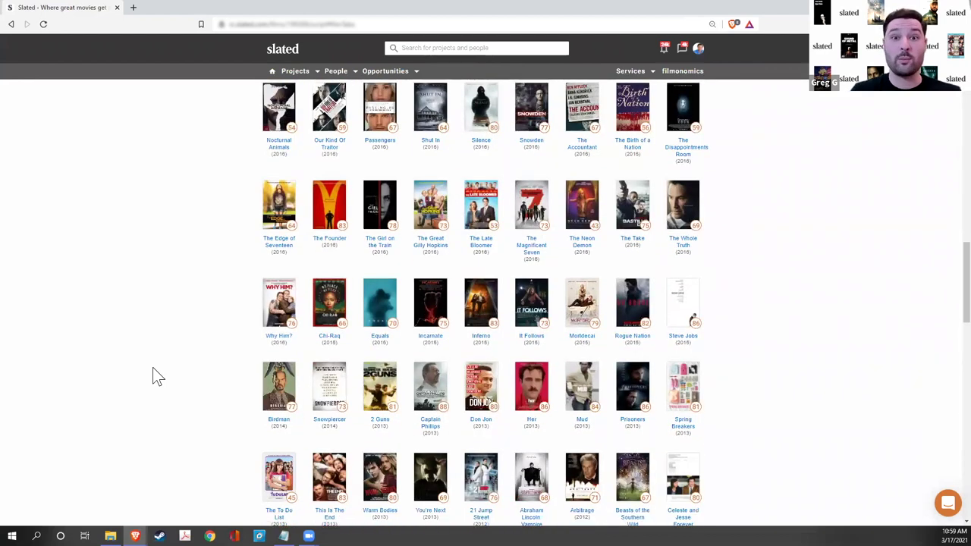